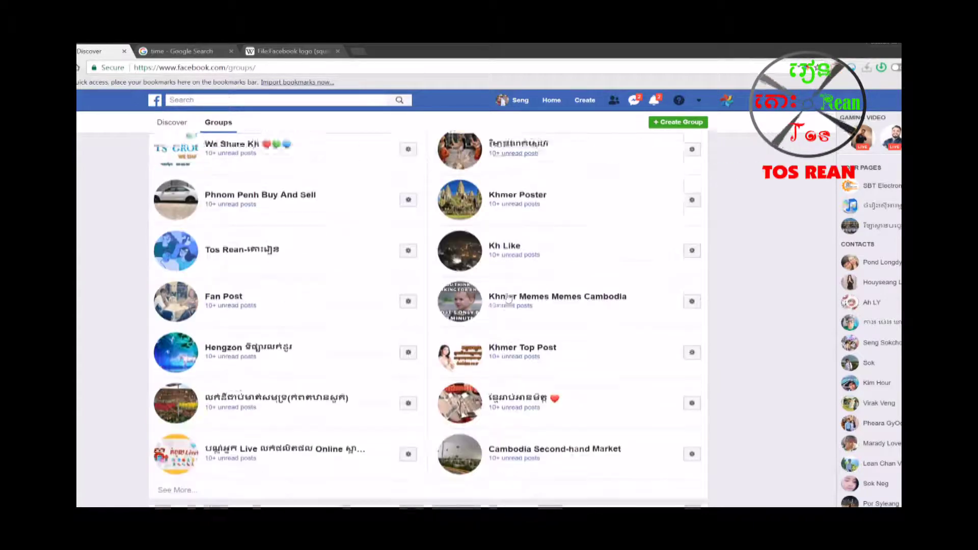
# Step: Return to the home feed and search for "produc online"
pyautogui.scroll(6, 509, 297)
pyautogui.scroll(6, 509, 298)
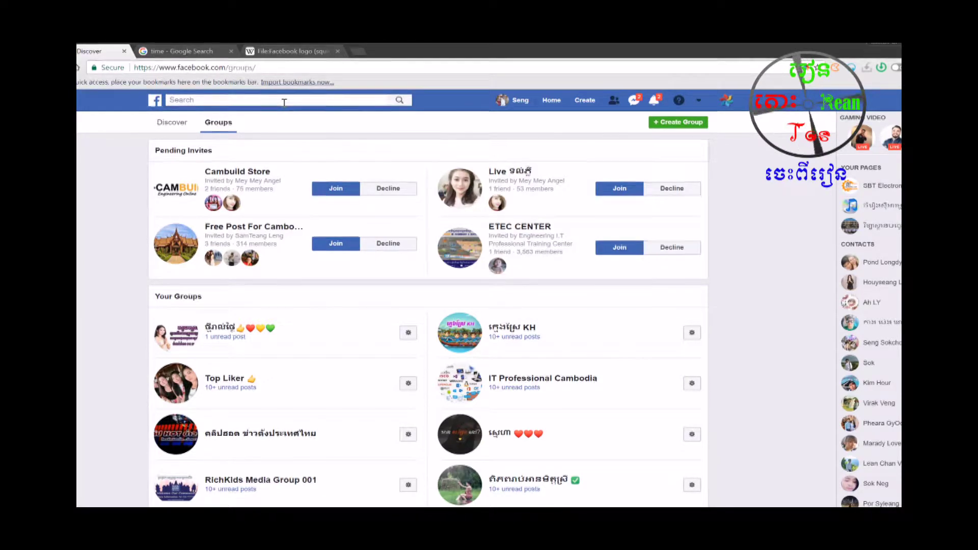
pyautogui.click(551, 100)
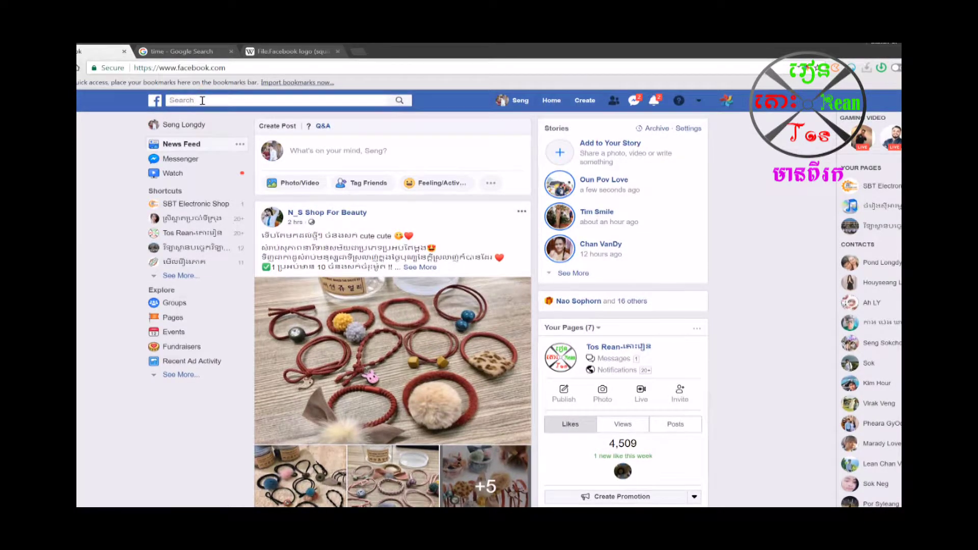
pyautogui.click(202, 101)
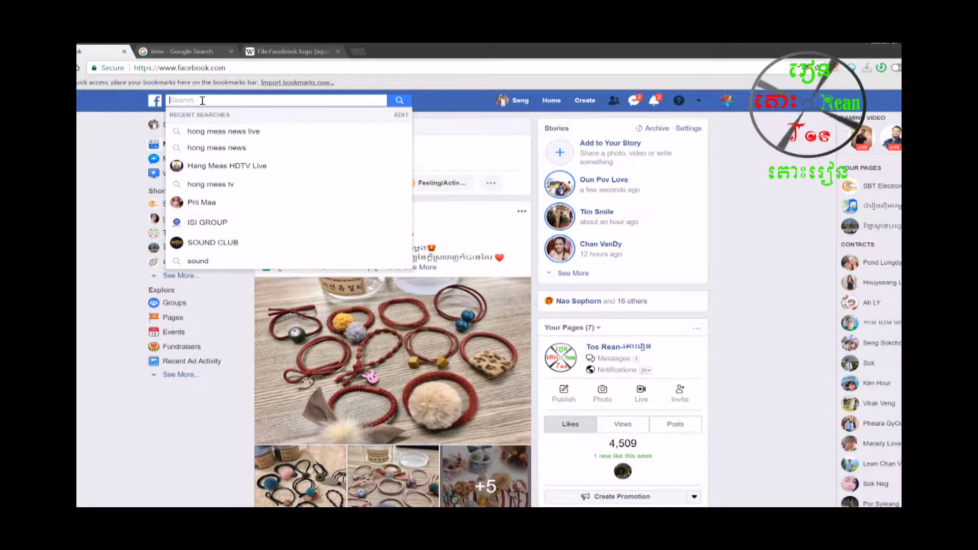
pyautogui.write('produc')
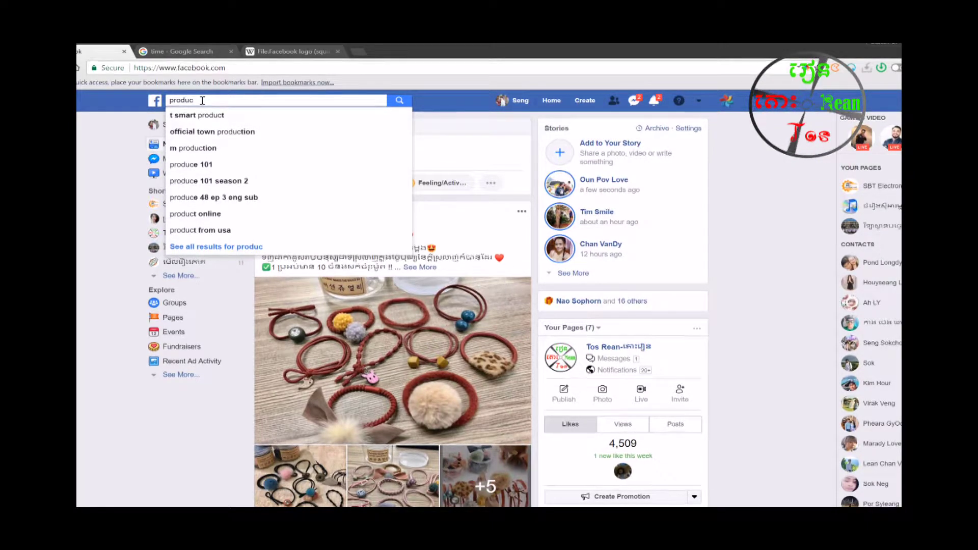
pyautogui.write(' online')
pyautogui.press('Return')
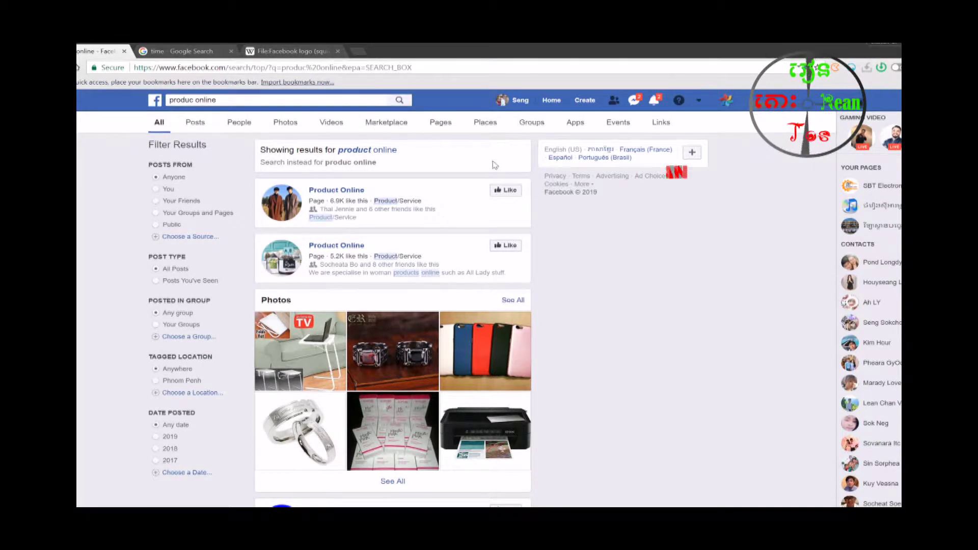
# Step: Search for "product online" and limit the results to groups
pyautogui.click(206, 102)
pyautogui.write('t')
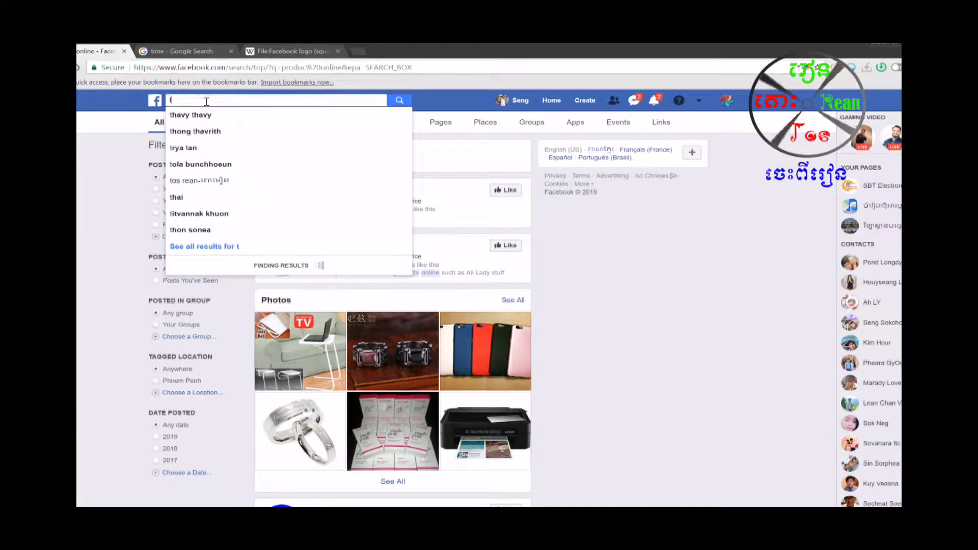
pyautogui.press('BackSpace')
pyautogui.write('p')
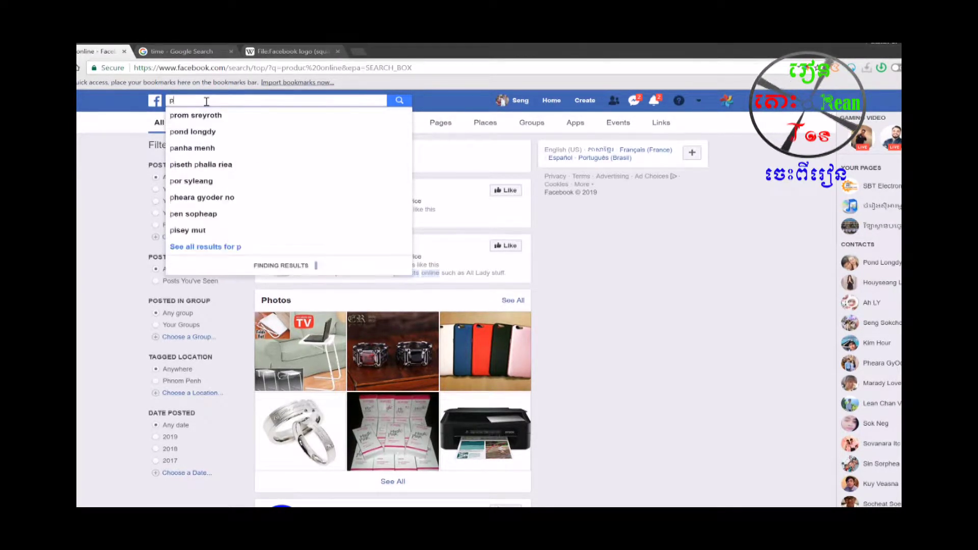
pyautogui.write('roduct ')
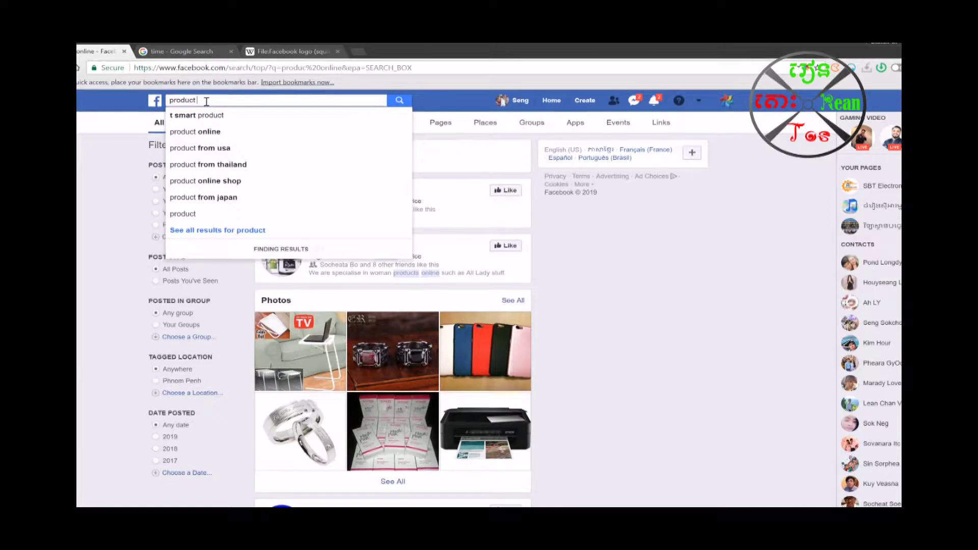
pyautogui.write('online')
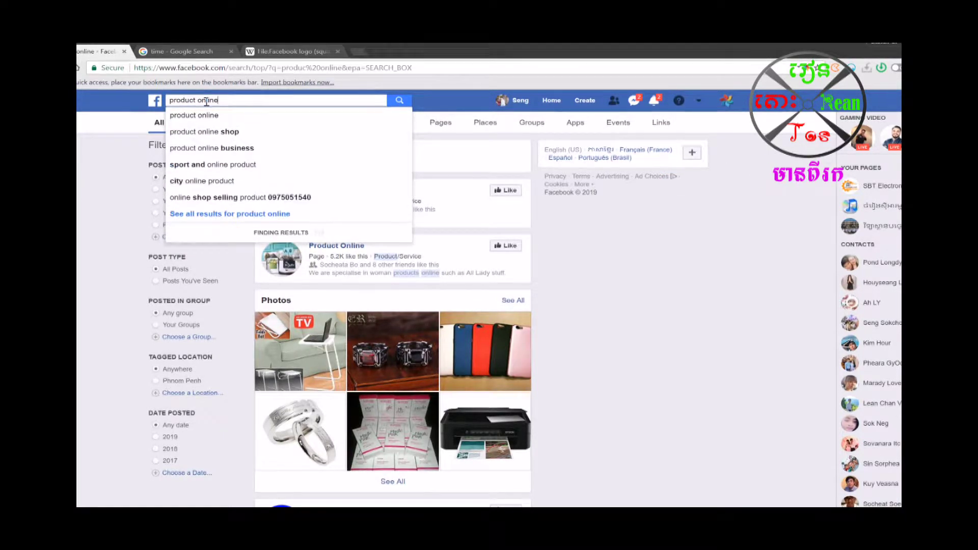
pyautogui.press('Return')
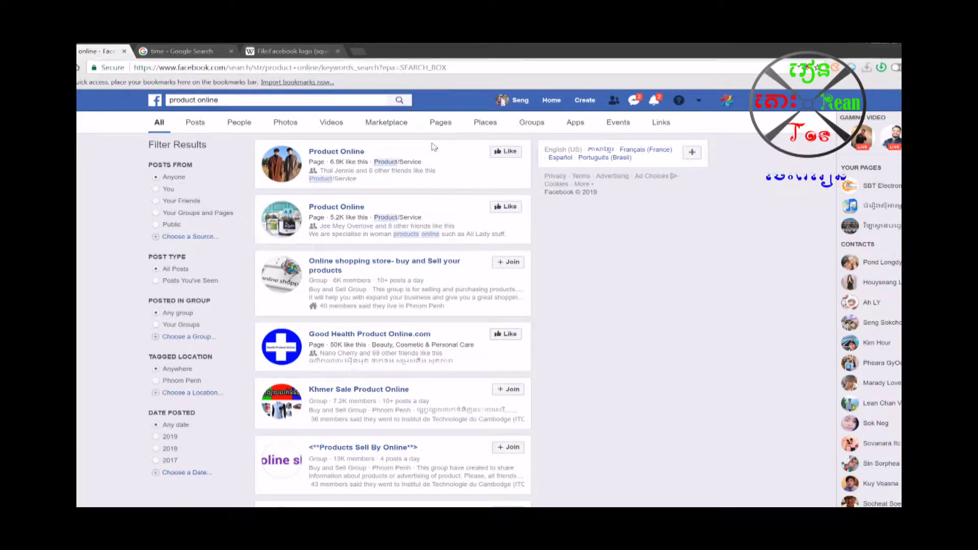
pyautogui.click(529, 124)
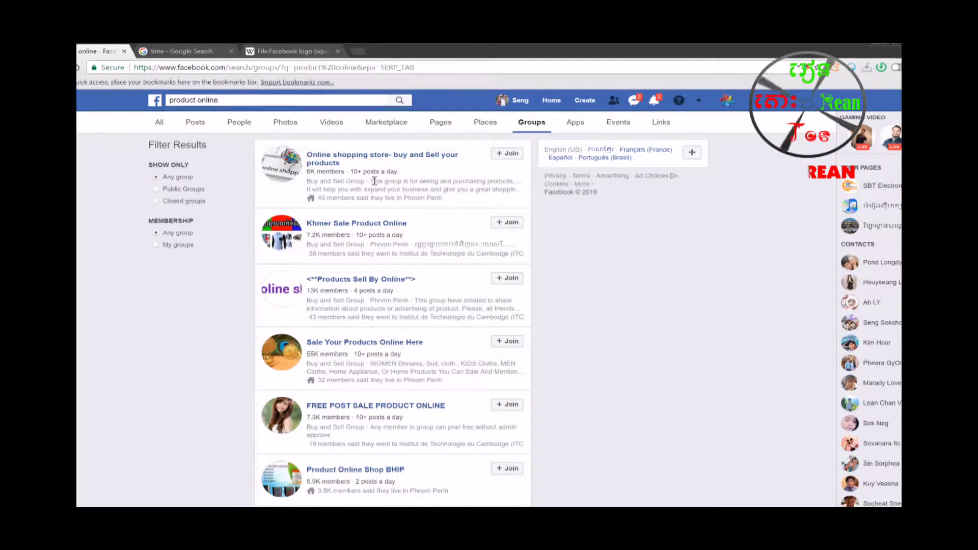
# Step: Open the group "Online shopping store- buy and Sell your products" from the results and examine its top posts
pyautogui.scroll(-1, 390, 317)
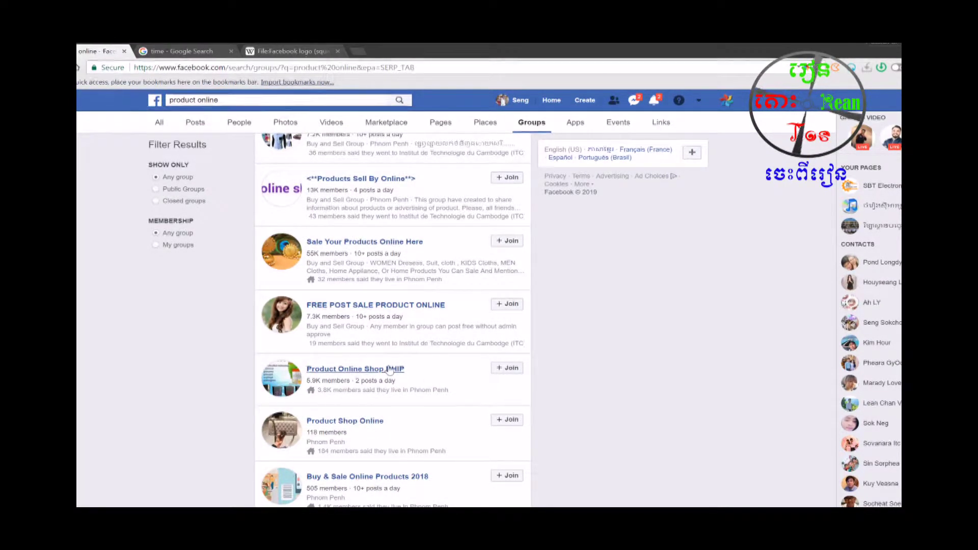
pyautogui.scroll(2, 372, 273)
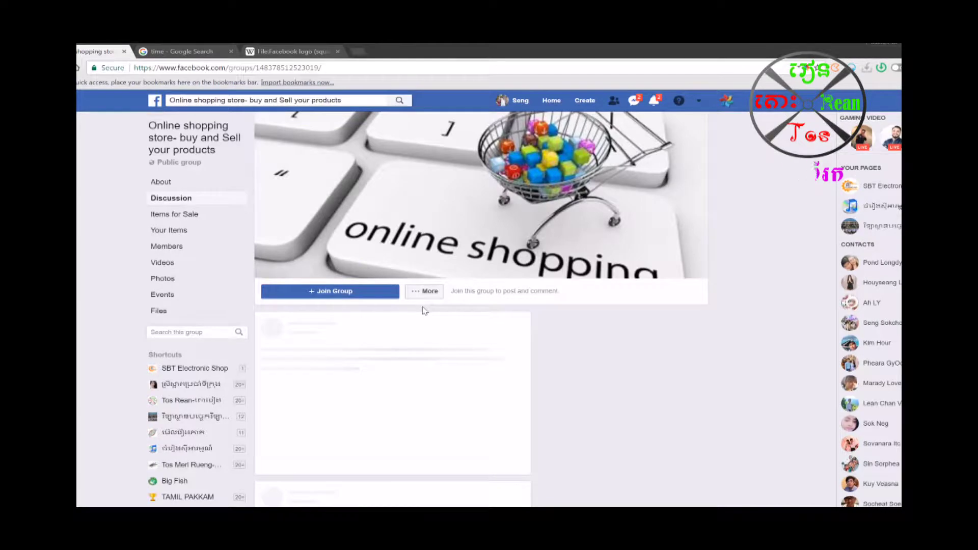
pyautogui.scroll(-6, 427, 318)
pyautogui.scroll(1, 430, 329)
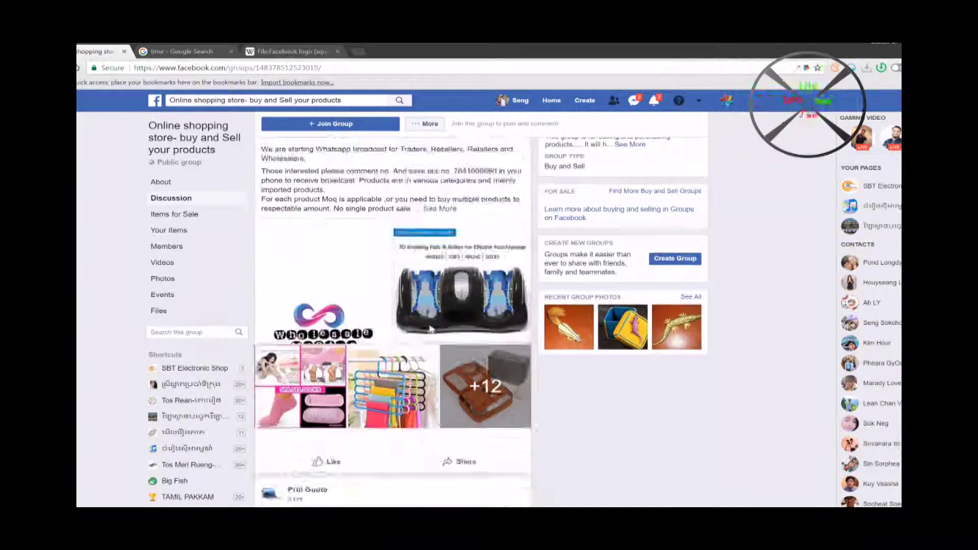
pyautogui.scroll(3, 430, 329)
pyautogui.scroll(-10, 389, 321)
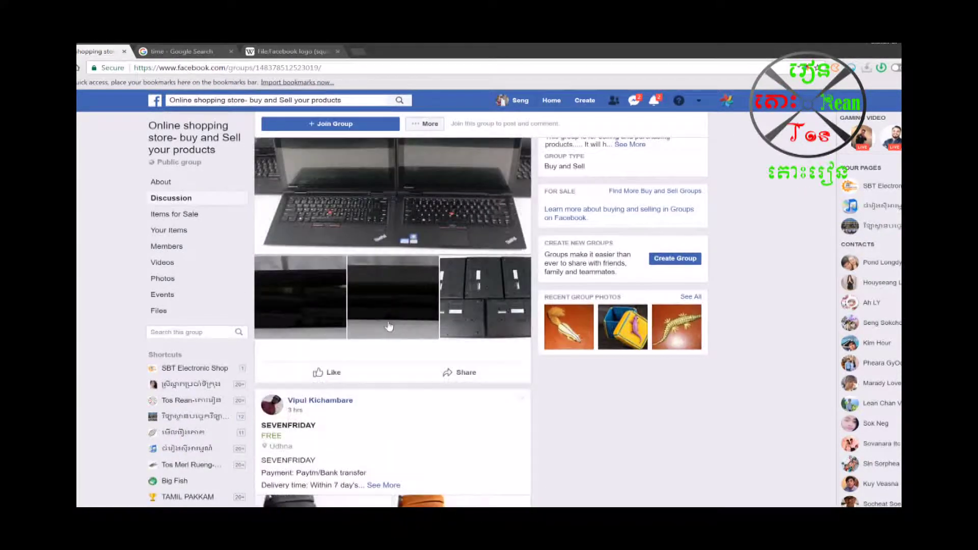
pyautogui.scroll(15, 389, 326)
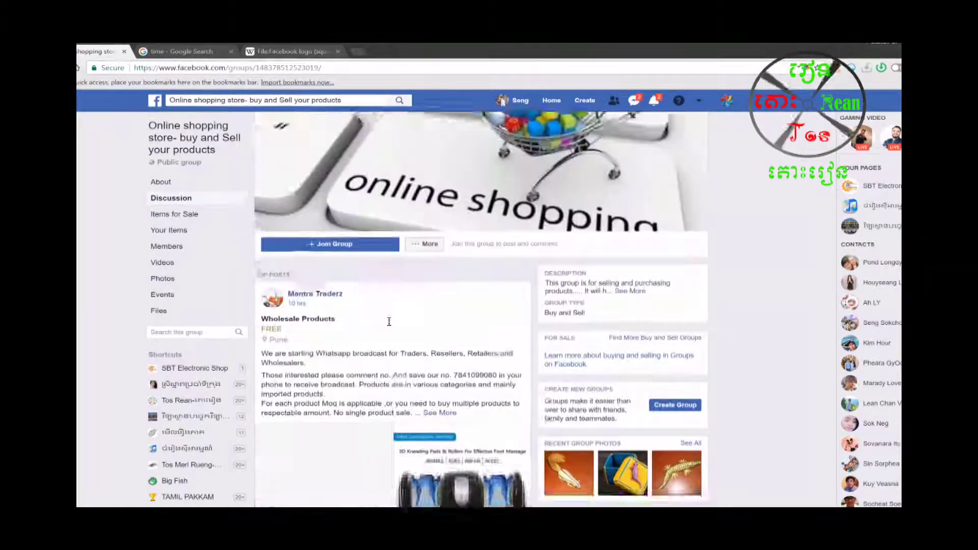
pyautogui.scroll(-5, 305, 212)
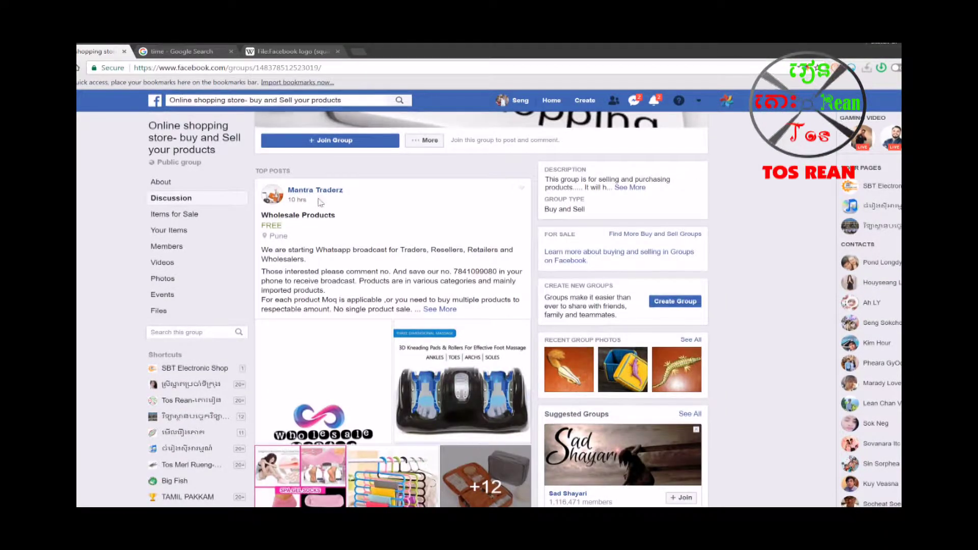
pyautogui.scroll(-6, 347, 243)
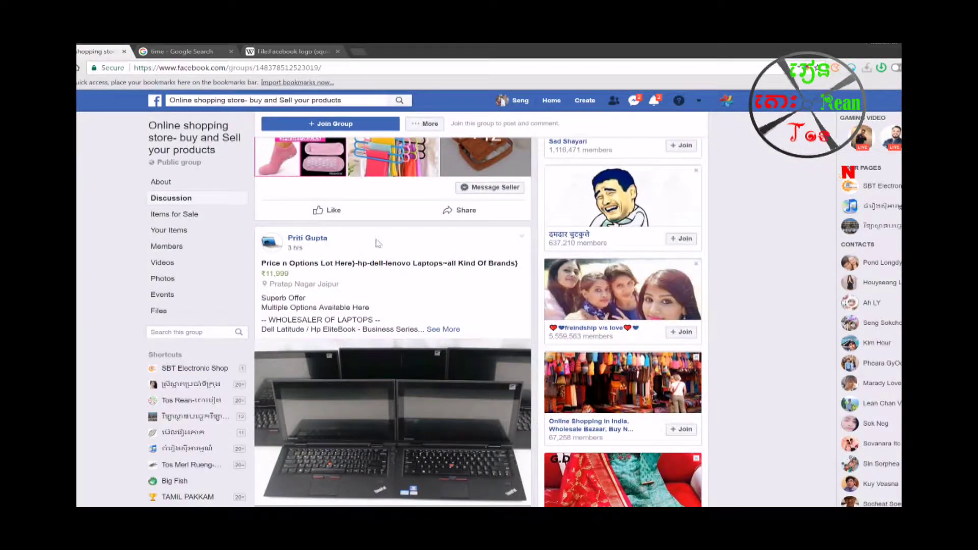
pyautogui.scroll(-6, 346, 244)
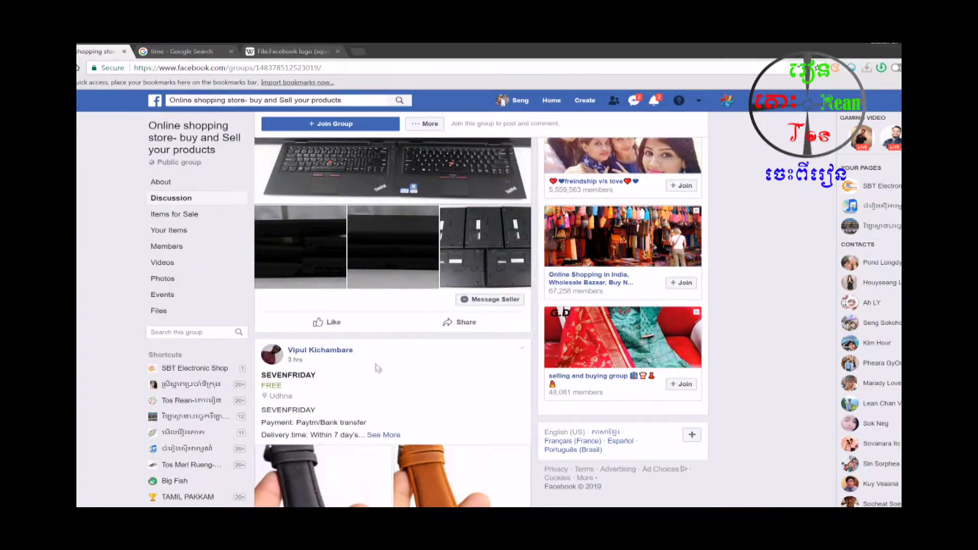
pyautogui.scroll(-3, 377, 367)
pyautogui.scroll(8, 422, 331)
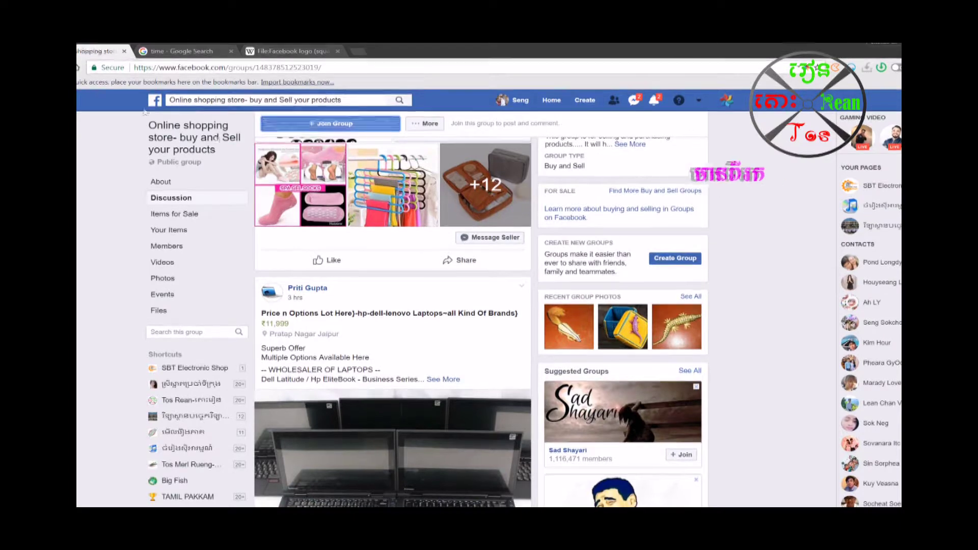
# Step: Request to join the online shopping store group and return to the group search results
pyautogui.click(302, 122)
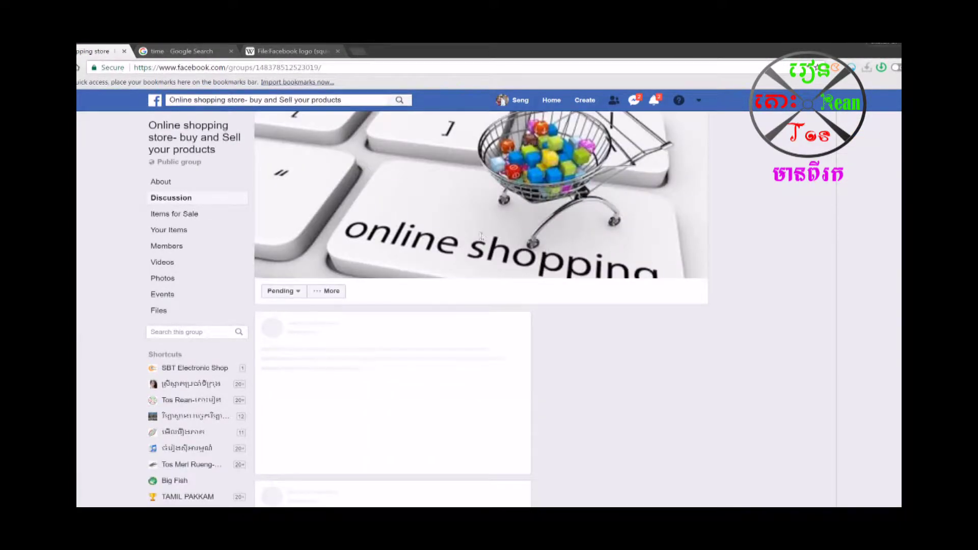
pyautogui.click(294, 290)
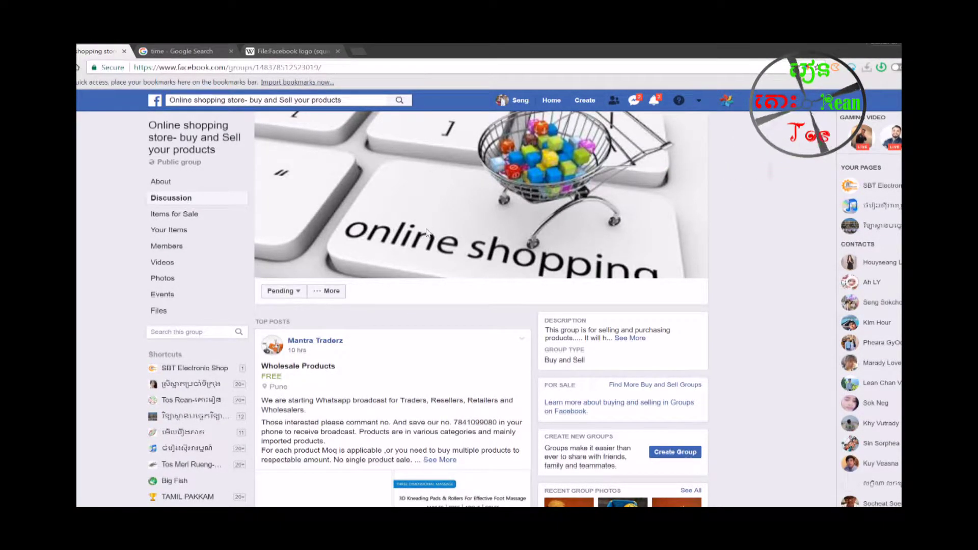
pyautogui.scroll(-3, 427, 233)
pyautogui.hotkey('alt', 'Left')
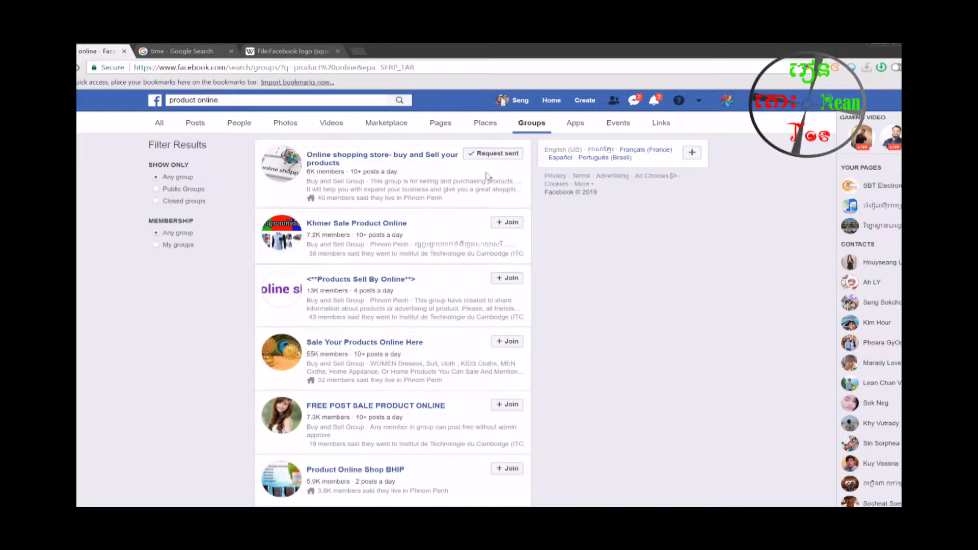
pyautogui.scroll(-5, 400, 289)
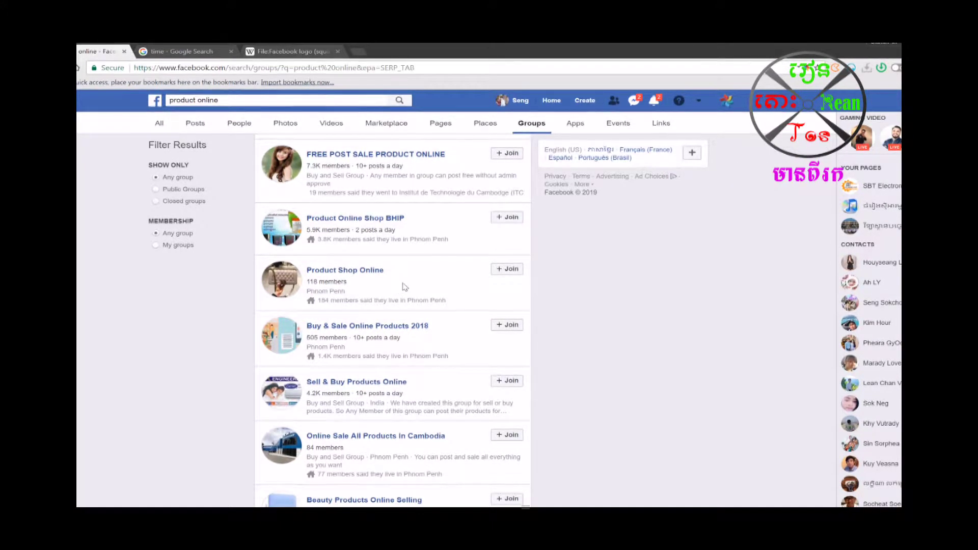
# Step: Open the account's groups overview from the home feed and review the joined groups and pending invites
pyautogui.click(551, 101)
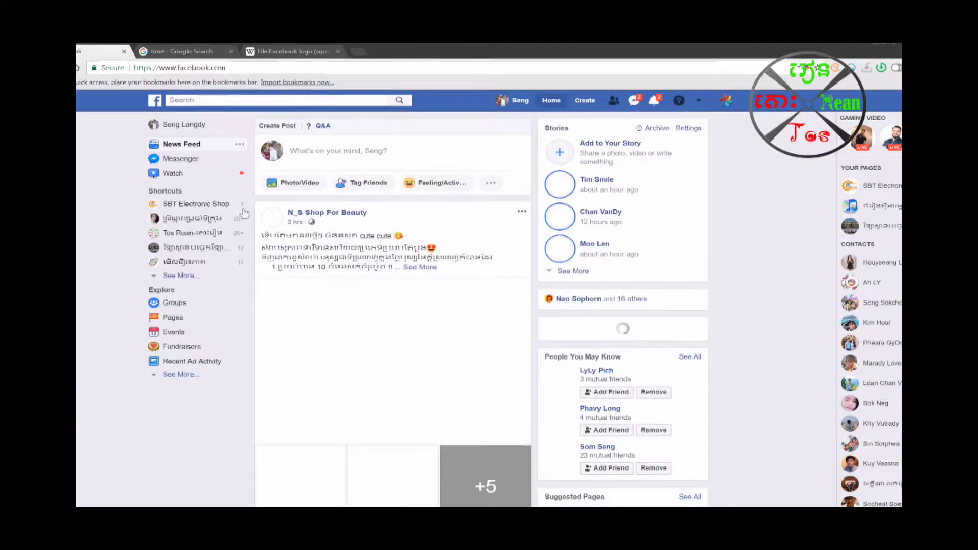
pyautogui.click(193, 303)
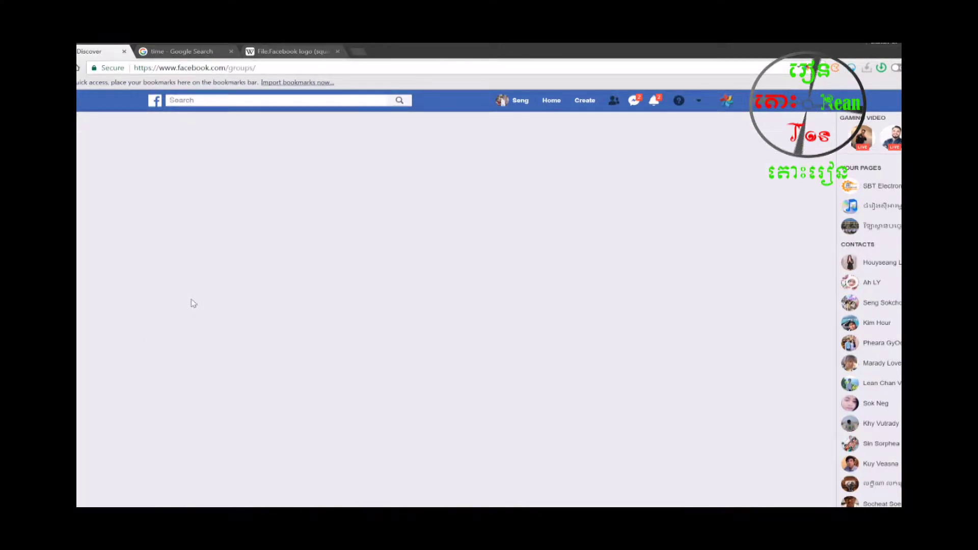
pyautogui.scroll(-3, 301, 301)
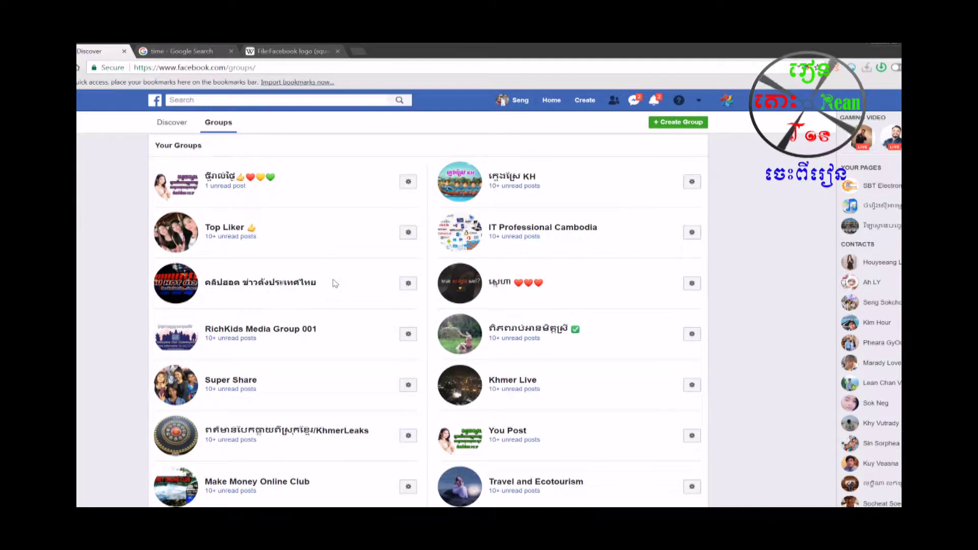
pyautogui.scroll(-2, 335, 283)
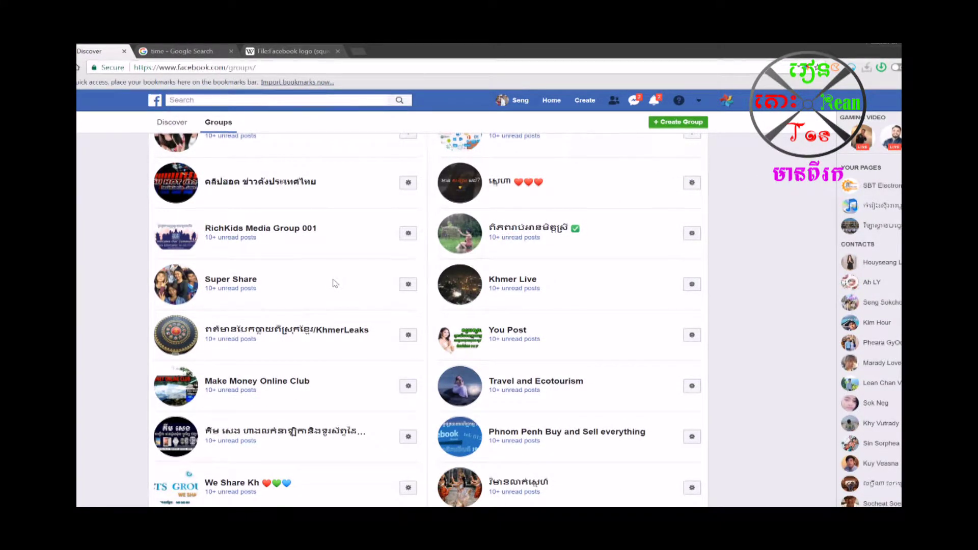
pyautogui.scroll(3, 358, 260)
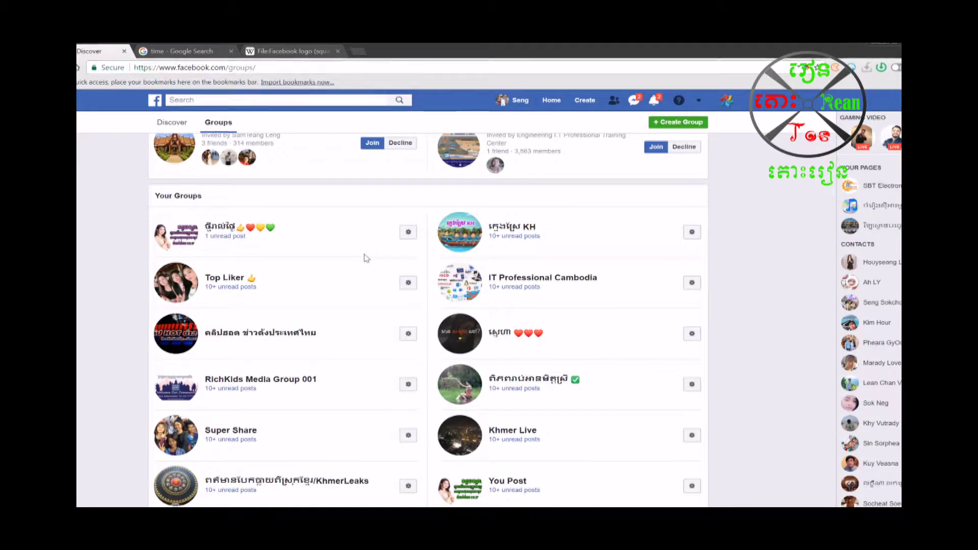
pyautogui.scroll(2, 366, 258)
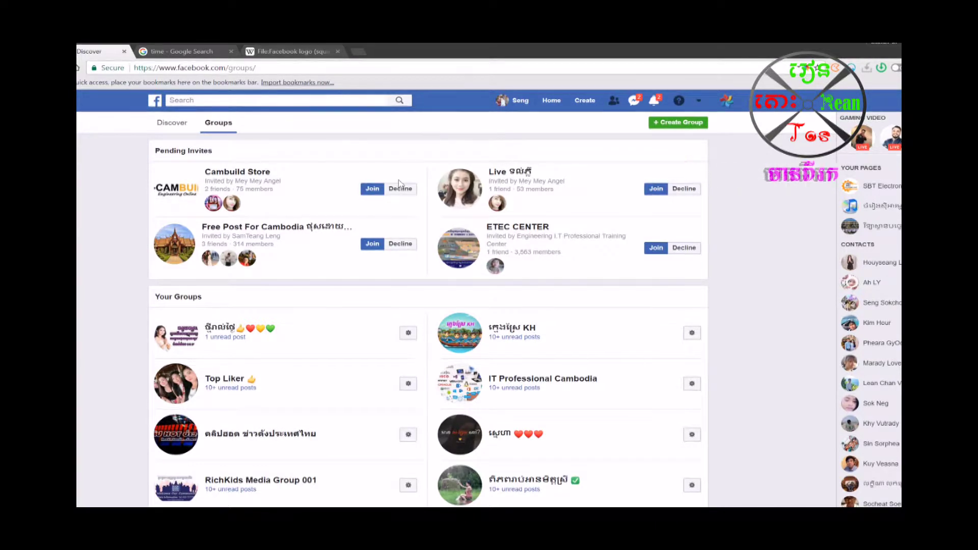
# Step: Return to the home feed, open the Tos Rean page and look through its published posts
pyautogui.click(551, 101)
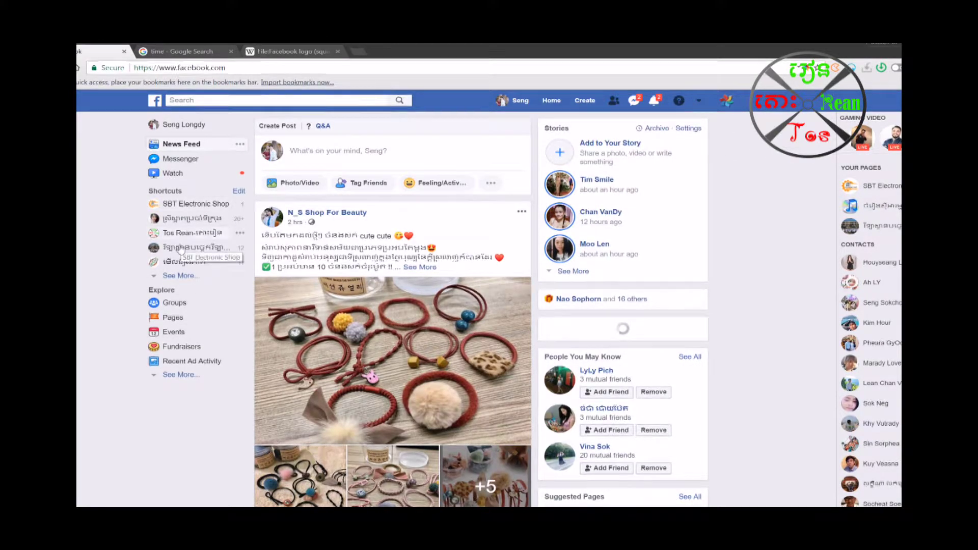
pyautogui.click(190, 233)
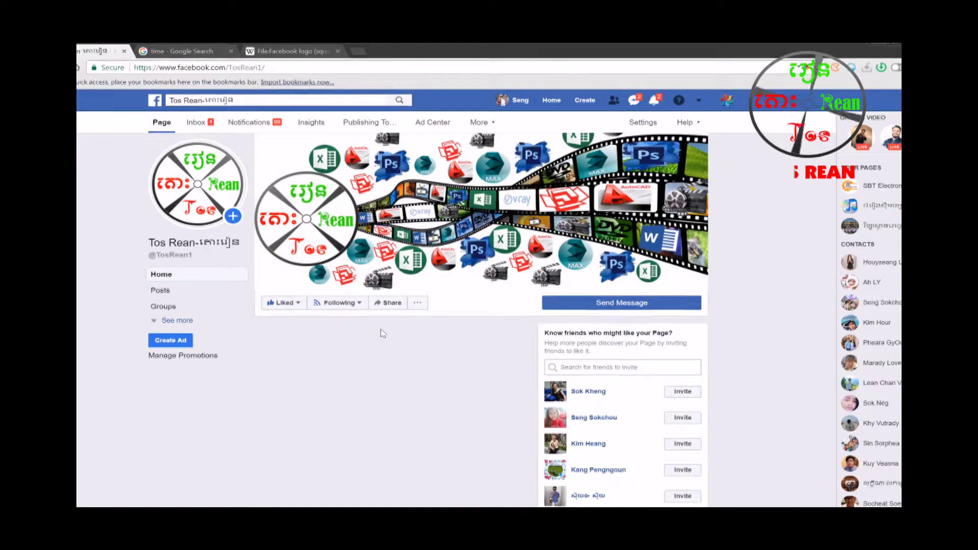
pyautogui.scroll(-3, 384, 330)
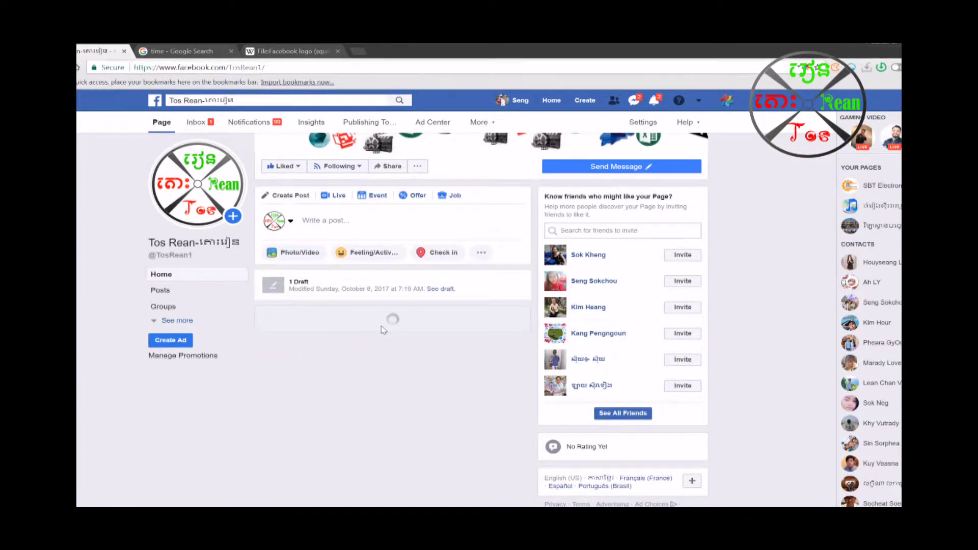
pyautogui.scroll(-6, 384, 330)
pyautogui.scroll(-8, 476, 338)
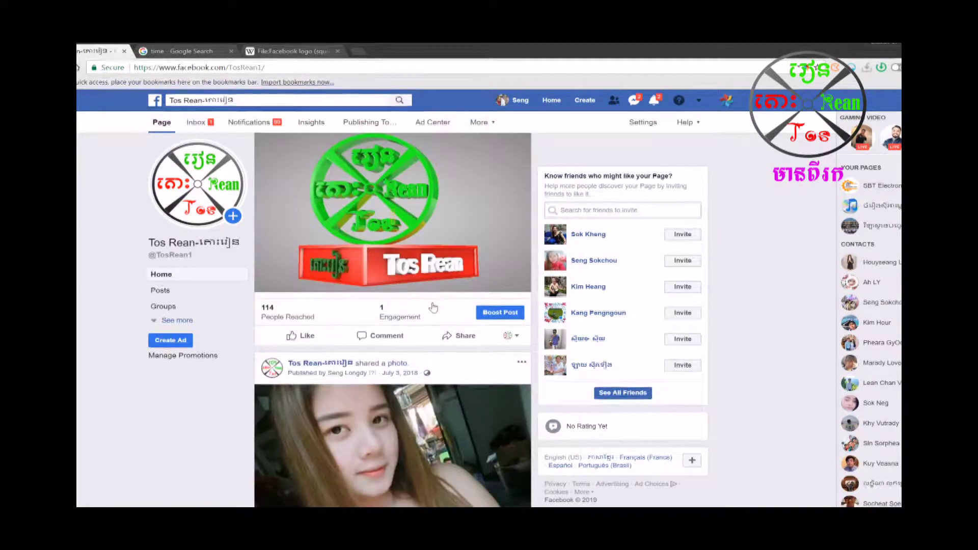
pyautogui.scroll(2, 433, 307)
pyautogui.scroll(2, 414, 297)
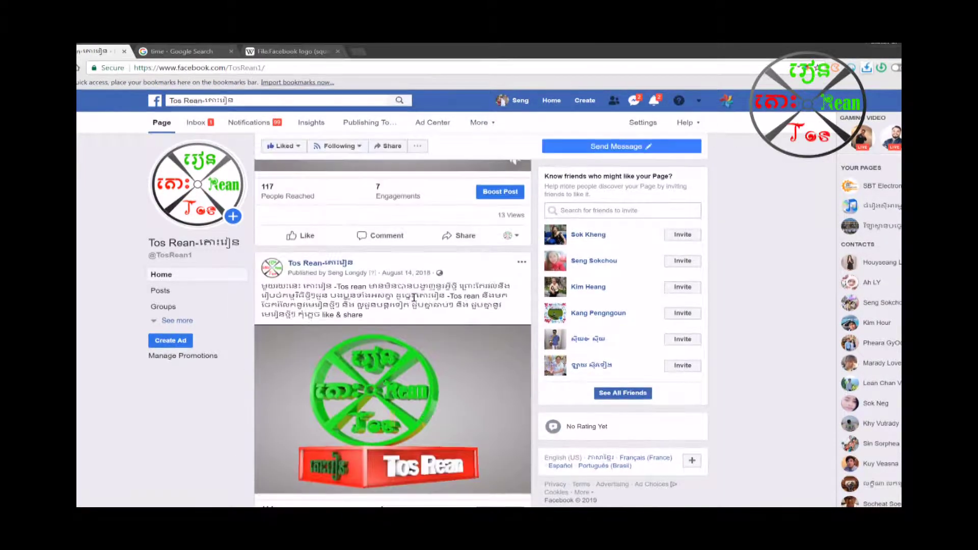
# Step: Review the sharing destinations for the Tos Rean logo post, switch to sharing in a group, and close the dialog without posting
pyautogui.scroll(-2, 473, 435)
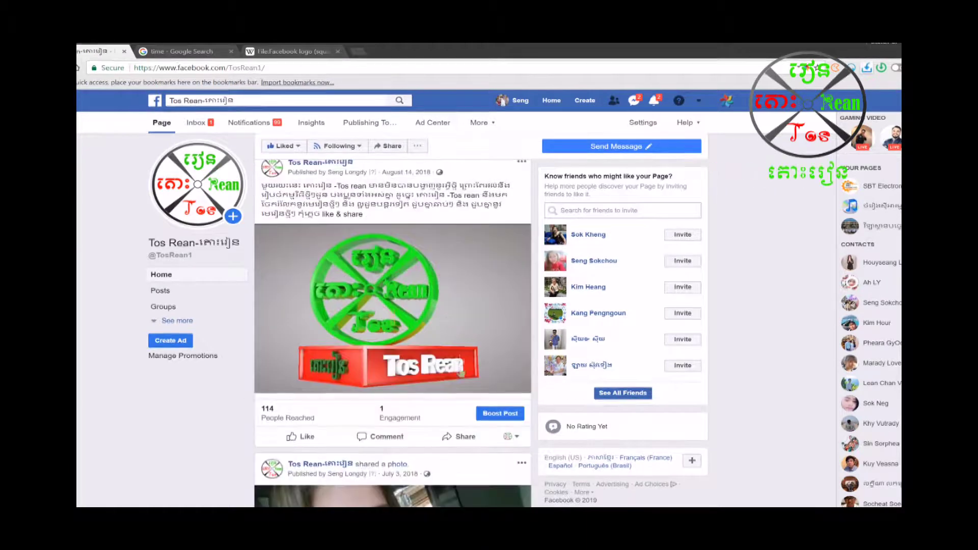
pyautogui.click(474, 437)
pyautogui.scroll(-2, 471, 437)
pyautogui.click(446, 361)
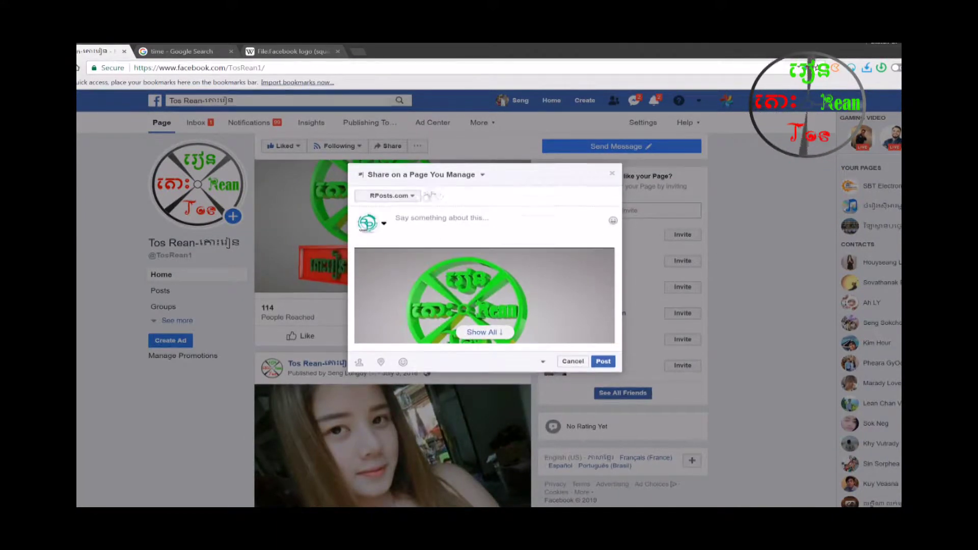
pyautogui.click(409, 196)
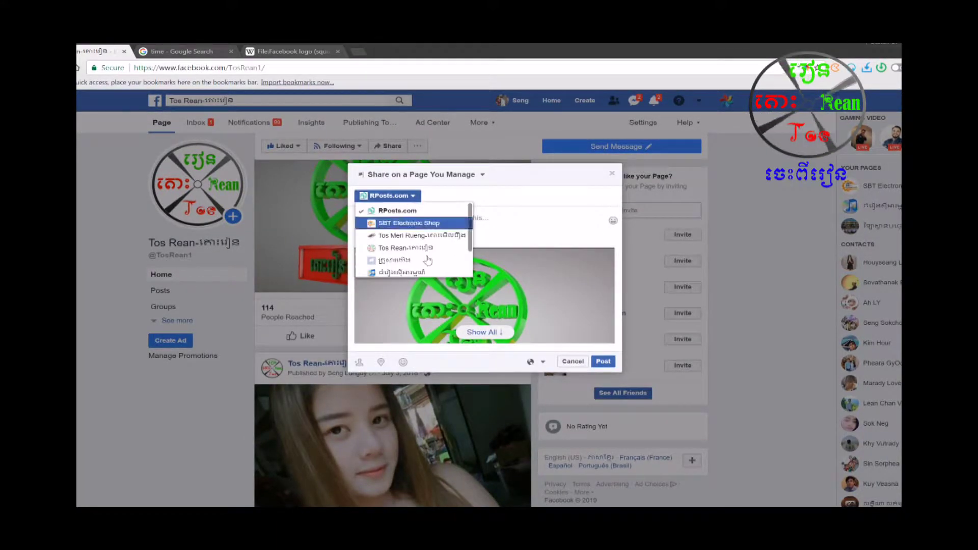
pyautogui.click(481, 179)
pyautogui.click(481, 176)
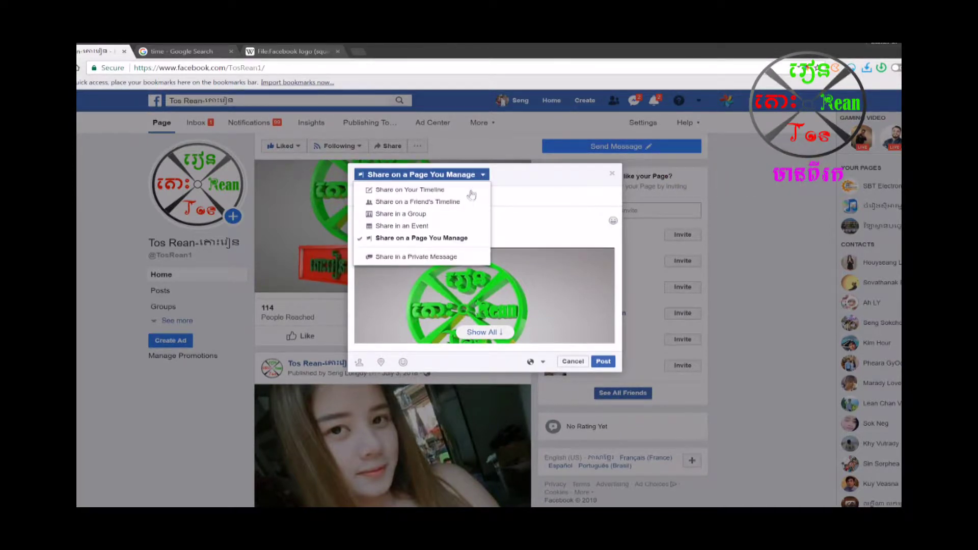
pyautogui.click(428, 215)
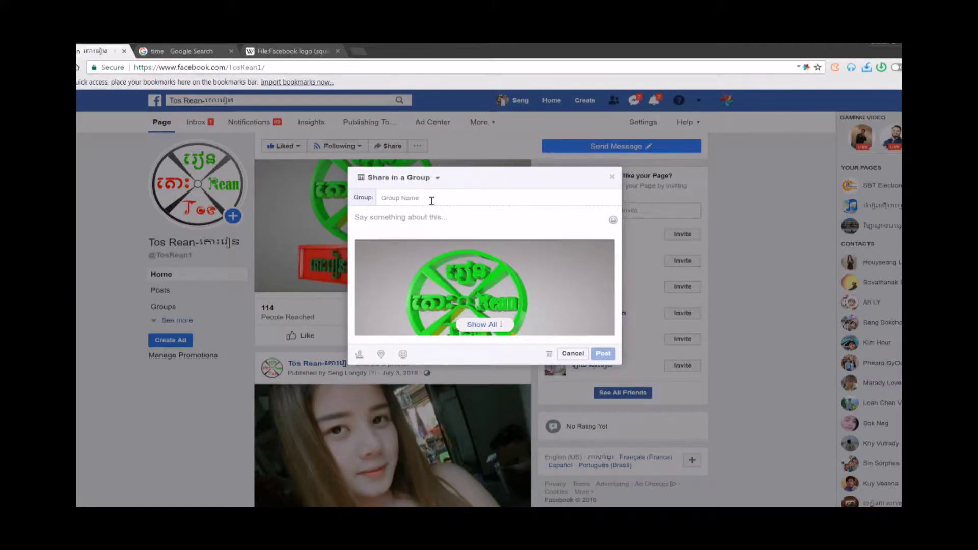
pyautogui.click(611, 179)
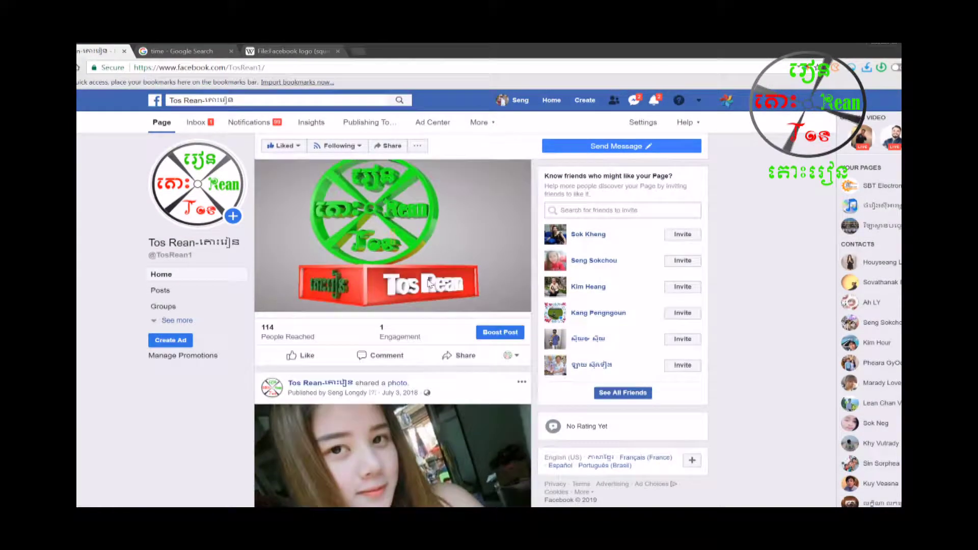
# Step: Open the Tos Rean logo post of August 14, 2018 by itself, copy its web address, and close the photo viewer
pyautogui.scroll(3, 429, 284)
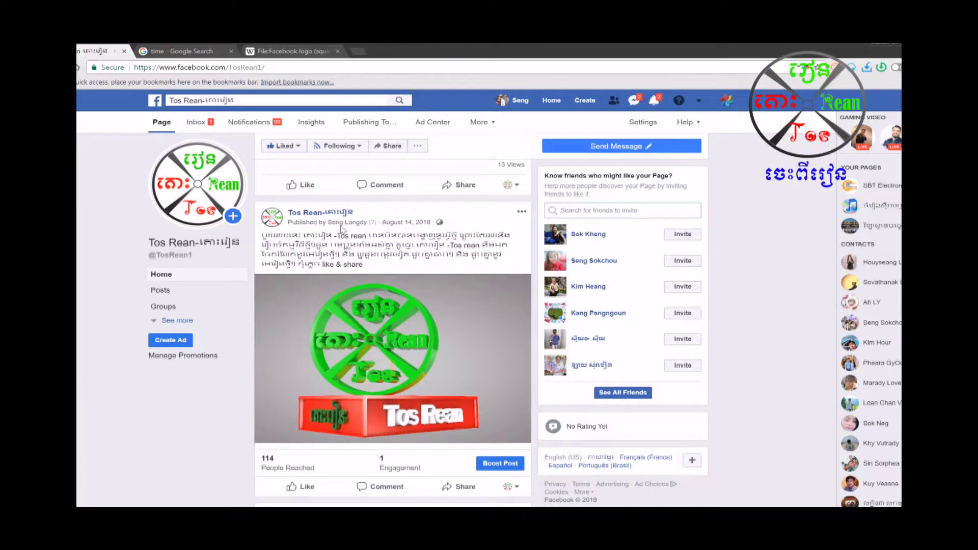
pyautogui.click(396, 225)
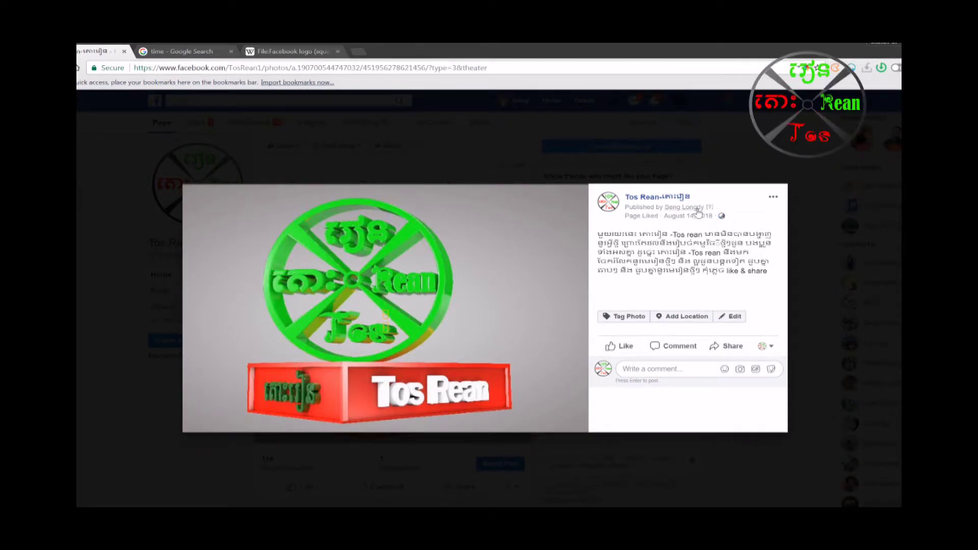
pyautogui.press('Escape')
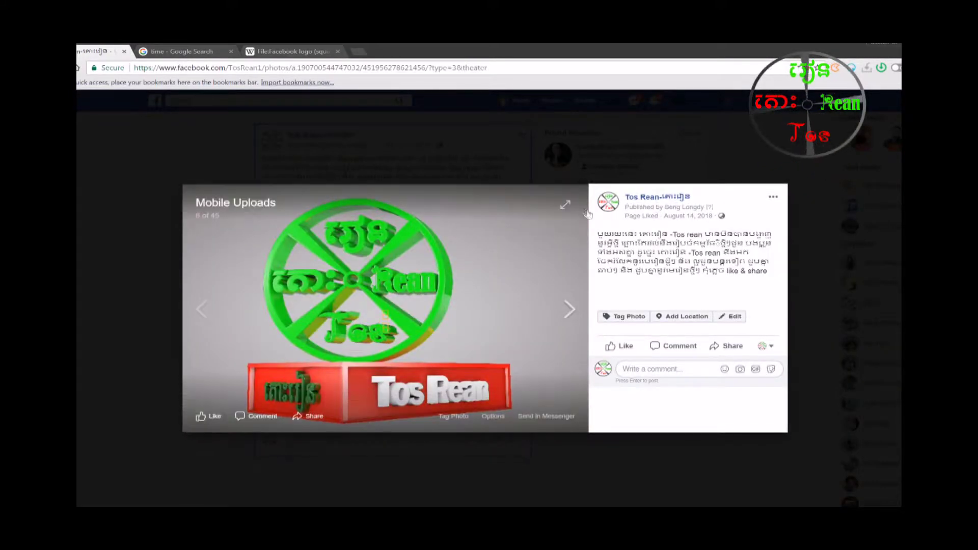
pyautogui.click(455, 68)
pyautogui.rightClick(455, 67)
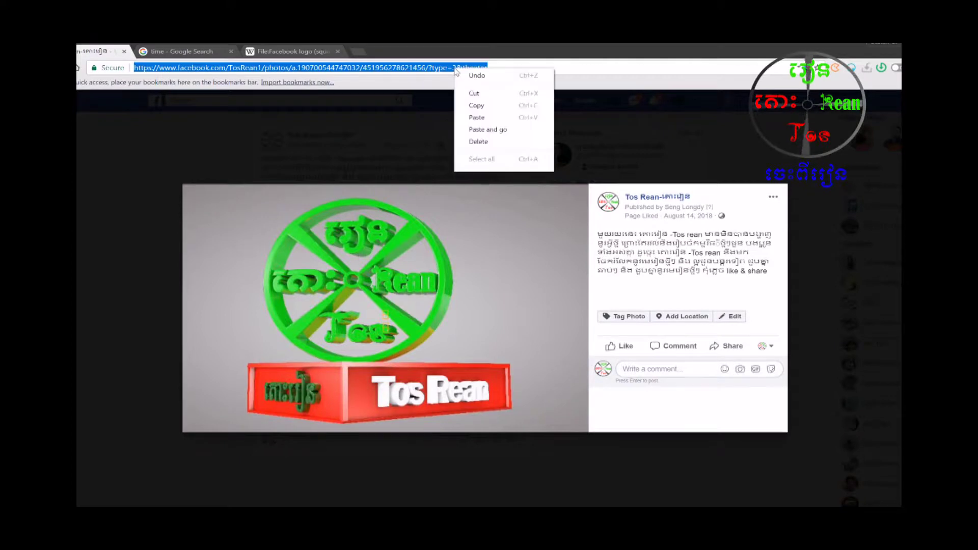
pyautogui.click(497, 110)
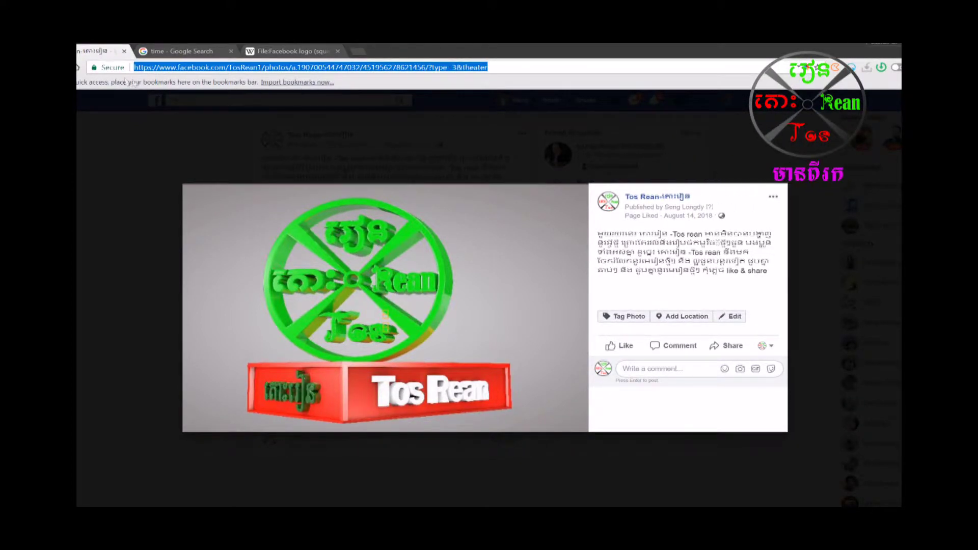
pyautogui.press('Escape')
pyautogui.click(552, 100)
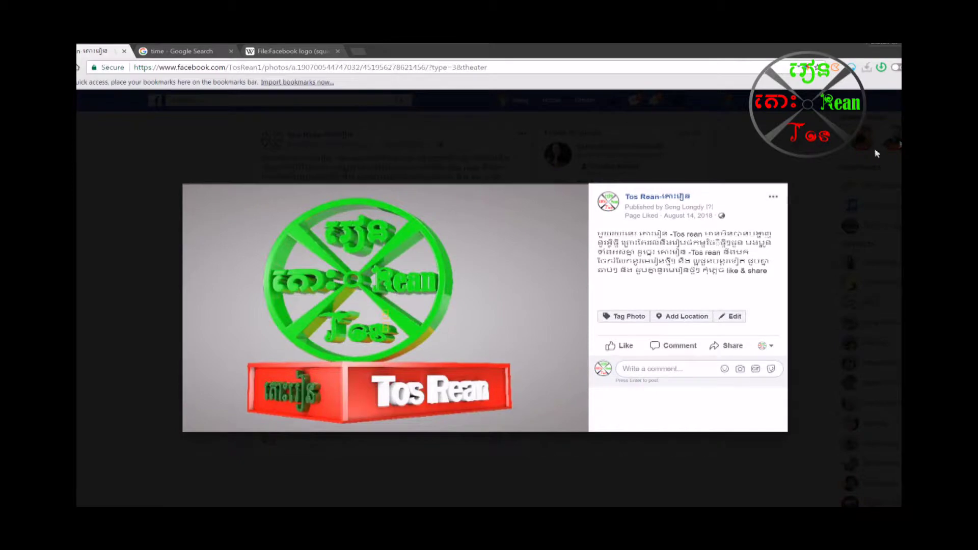
pyautogui.press('Escape')
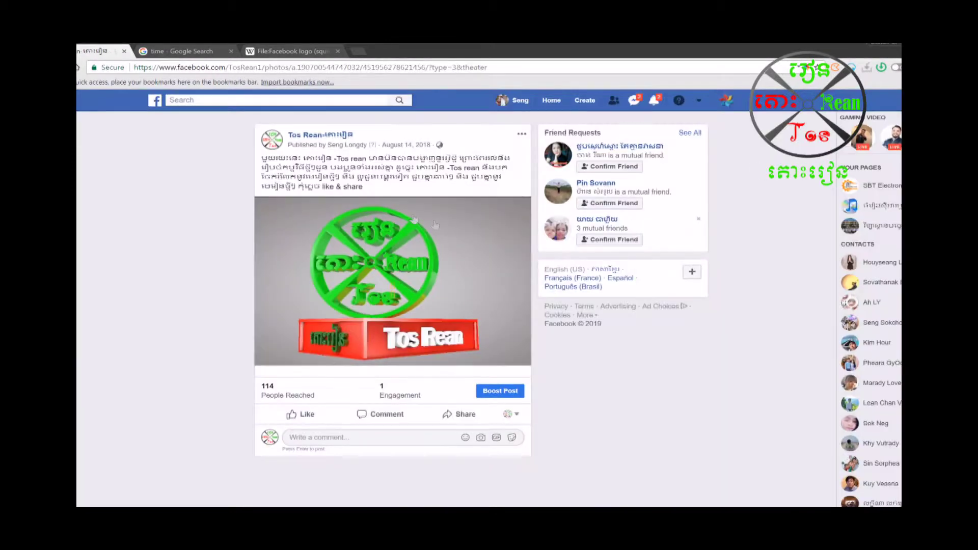
# Step: Return to the home feed, open the groups overview and look through the joined groups for places to post
pyautogui.click(556, 107)
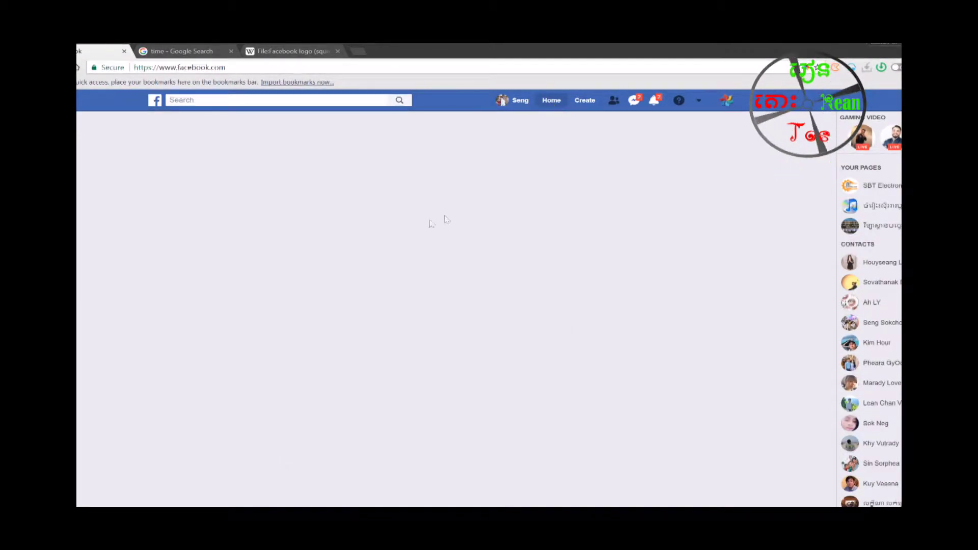
pyautogui.click(180, 307)
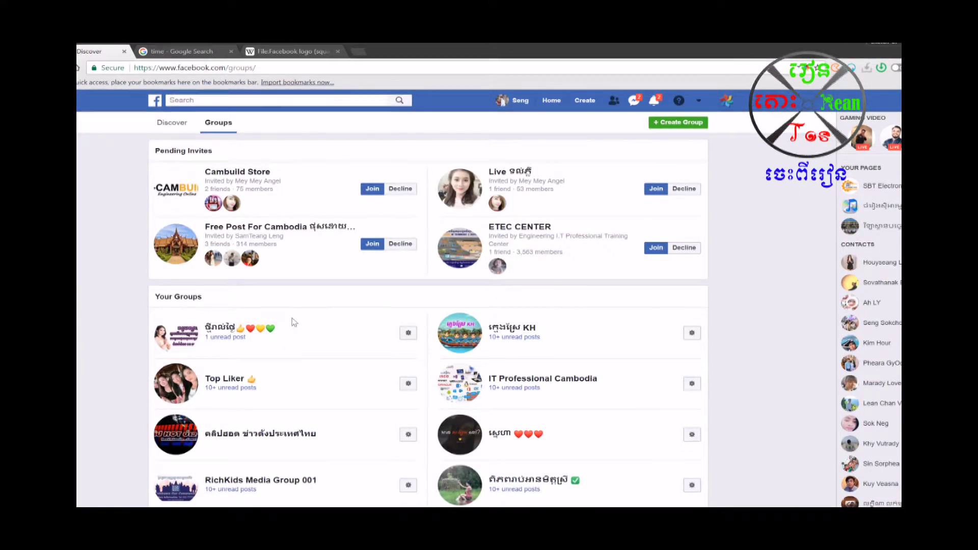
pyautogui.scroll(-2, 294, 321)
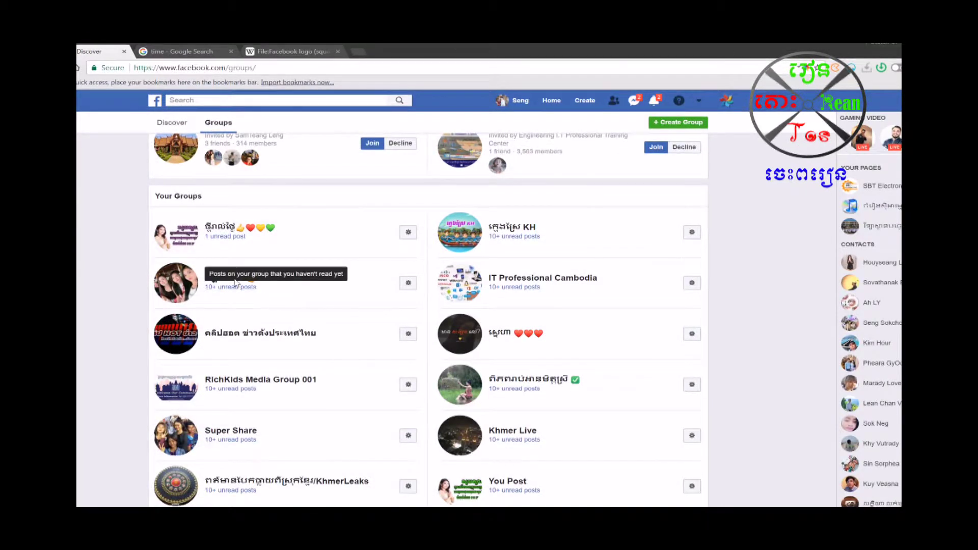
pyautogui.scroll(-2, 336, 312)
pyautogui.scroll(-3, 336, 312)
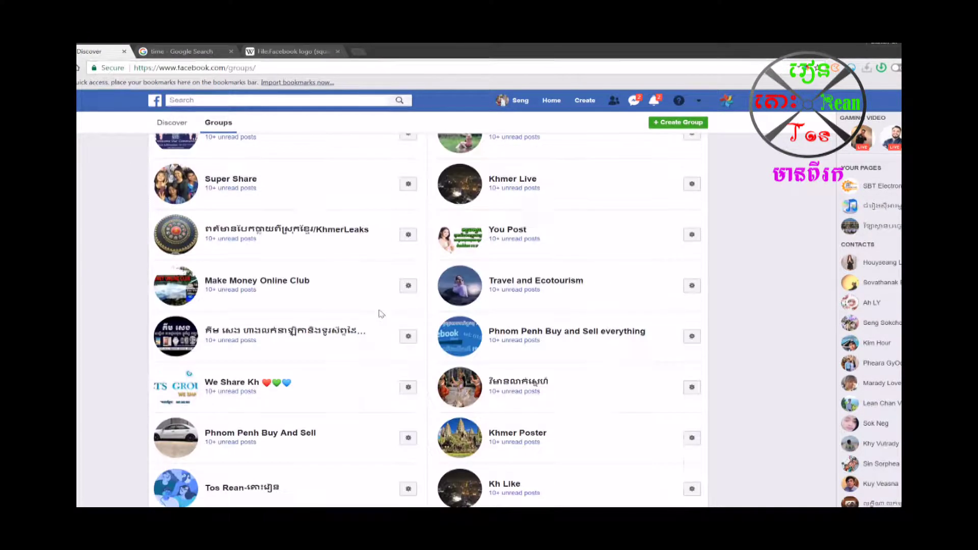
pyautogui.scroll(1, 381, 314)
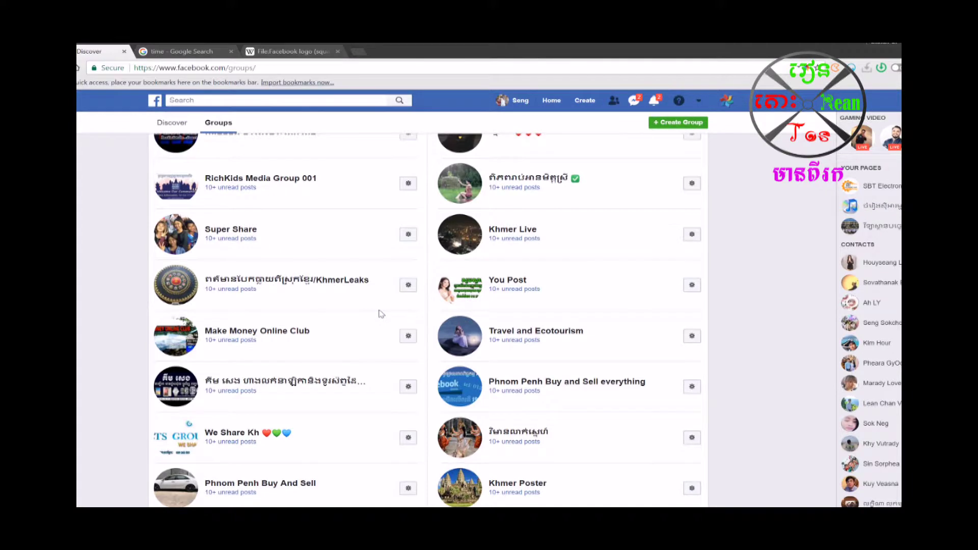
# Step: Open Super Share and the Kim Seng watch and phone shop group in separate tabs, and bring up Super Share
pyautogui.middleClick(247, 232)
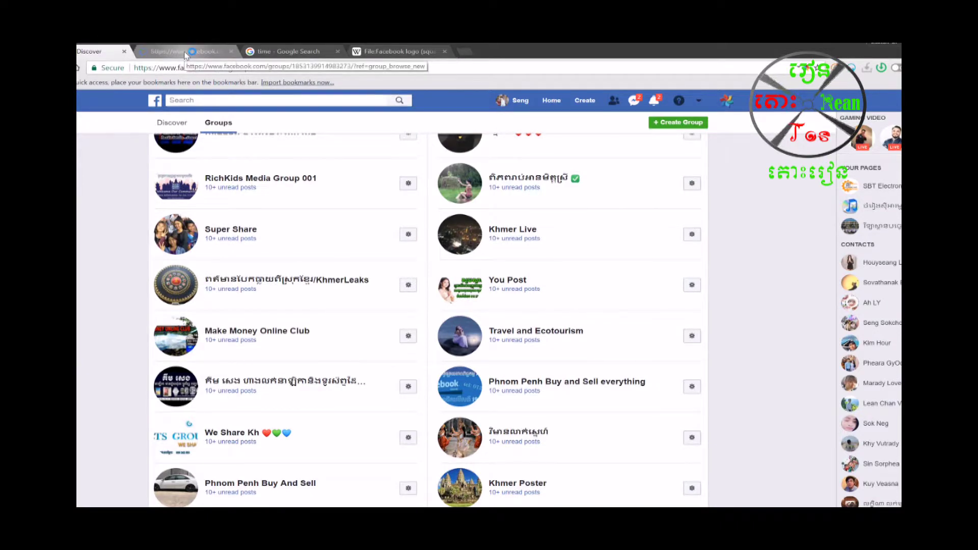
pyautogui.middleClick(294, 381)
pyautogui.click(286, 55)
pyautogui.click(206, 56)
pyautogui.click(287, 53)
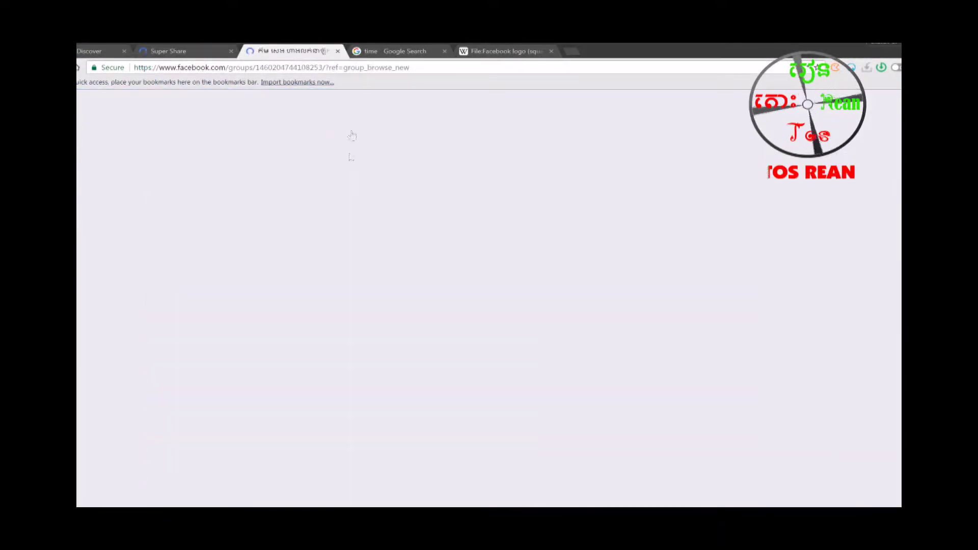
pyautogui.click(203, 53)
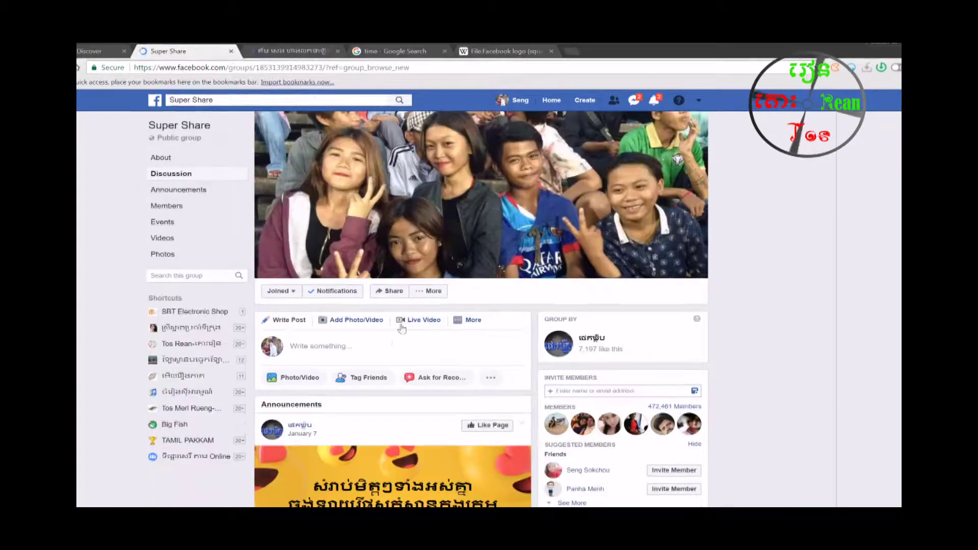
# Step: Start a post in Super Share with the copied photo link, and delete the link text while keeping its preview
pyautogui.click(303, 345)
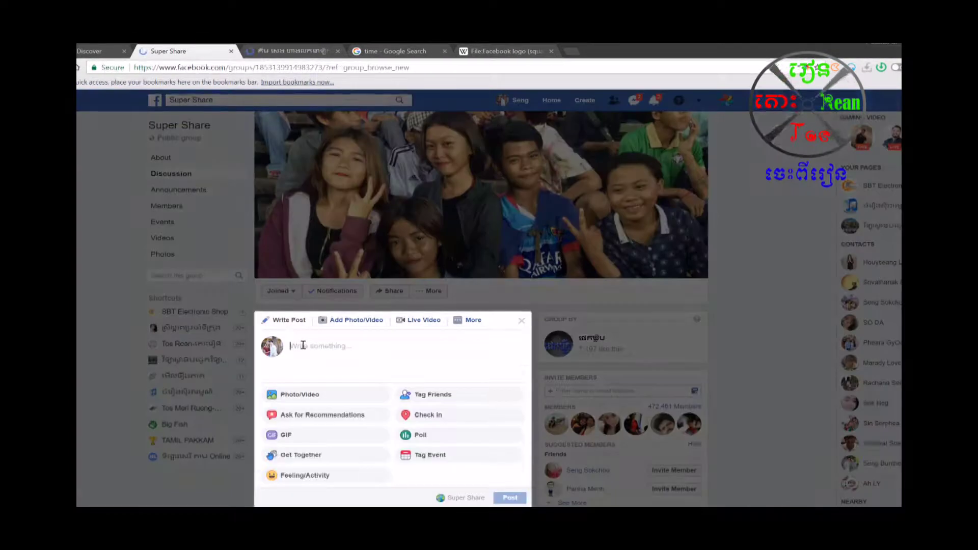
pyautogui.hotkey('ctrl', 'v')
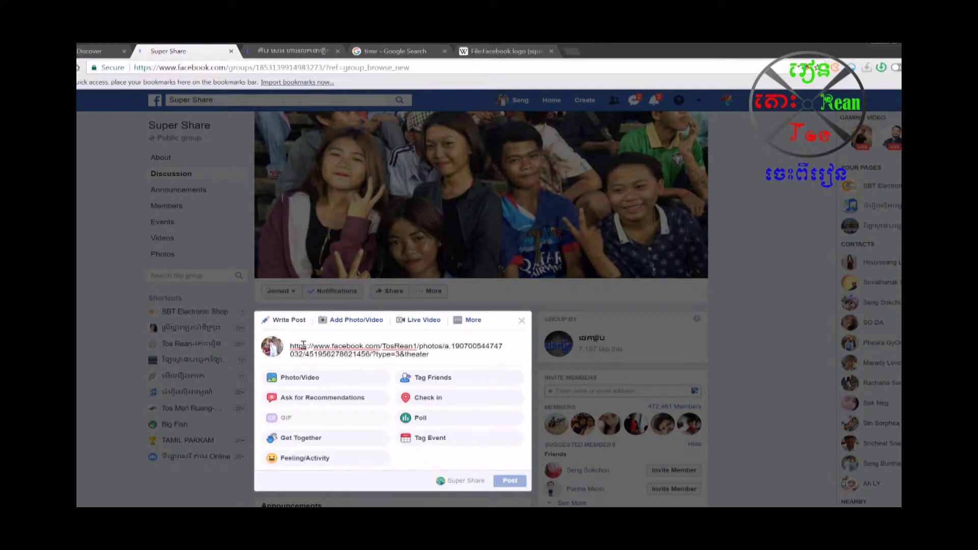
pyautogui.scroll(-4, 452, 353)
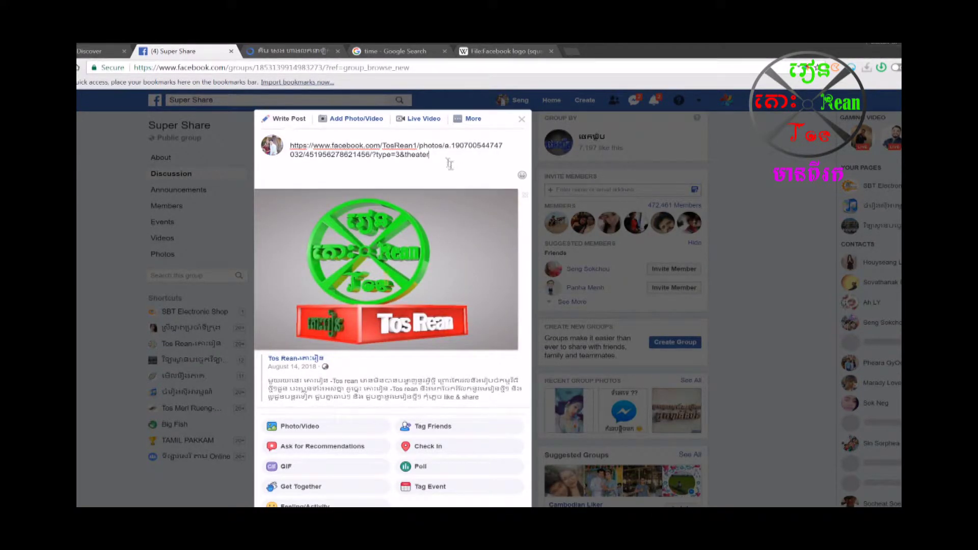
pyautogui.moveTo(429, 155); pyautogui.dragTo(289, 142)
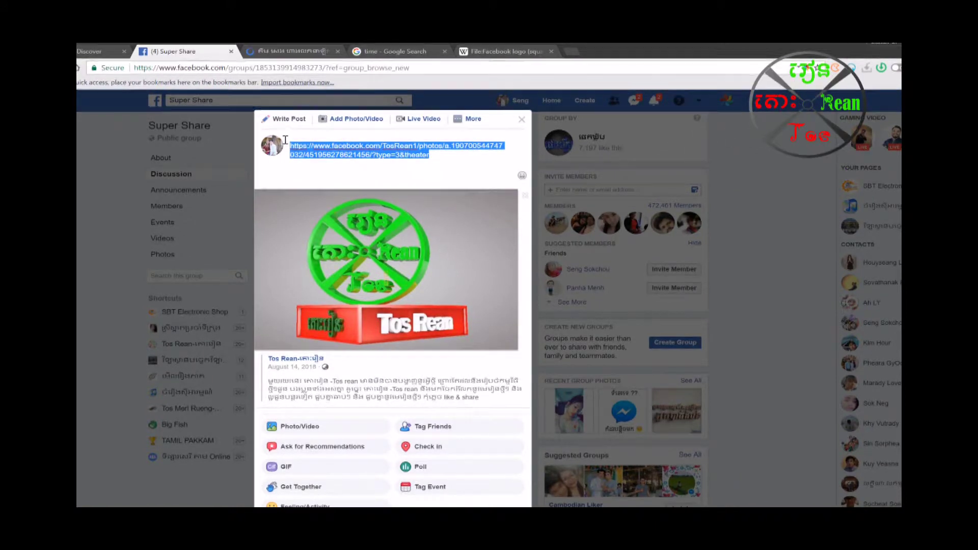
pyautogui.press('BackSpace')
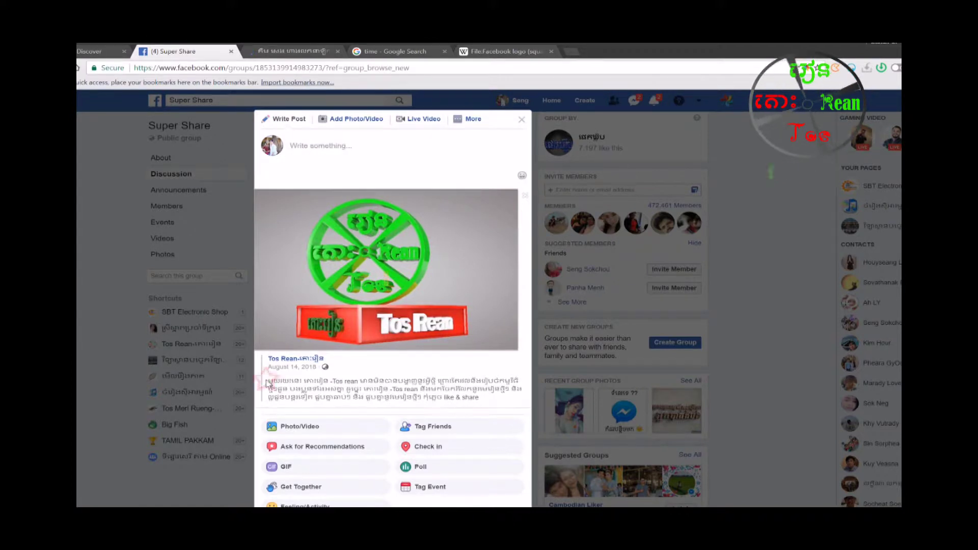
# Step: Copy the Khmer description from the link preview into the post text and submit the post to Super Share
pyautogui.moveTo(269, 380); pyautogui.dragTo(483, 398)
pyautogui.click(333, 153)
pyautogui.write('ssasasasa')
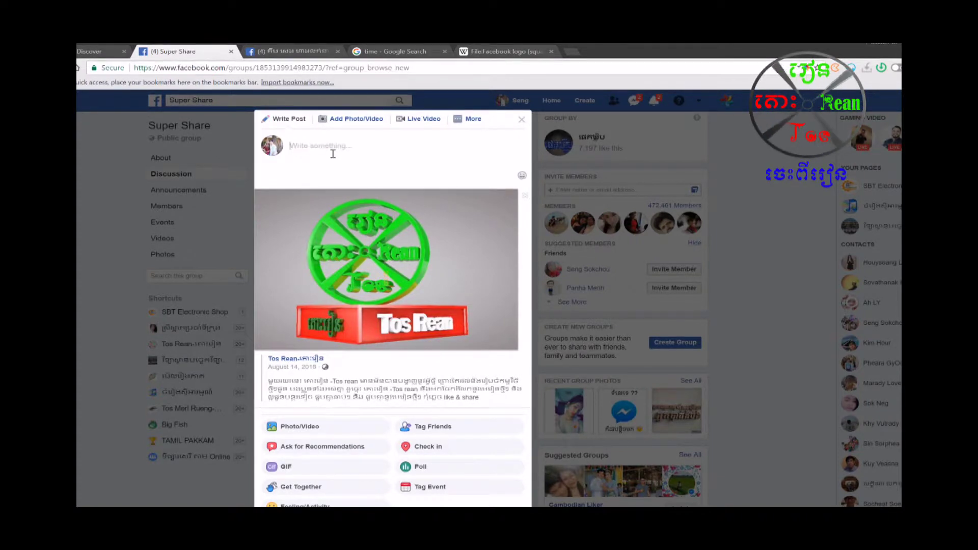
pyautogui.hotkey('ctrl', 'v')
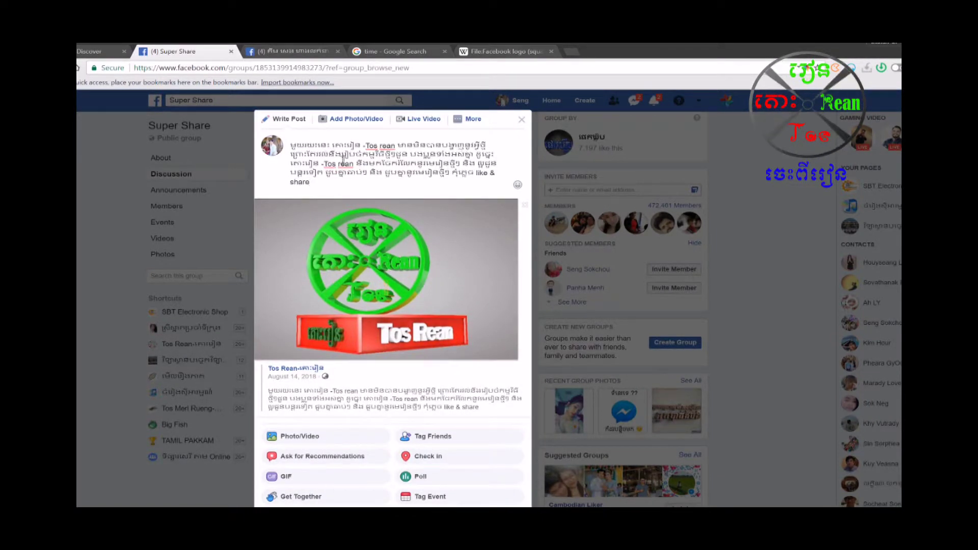
pyautogui.scroll(-5, 459, 229)
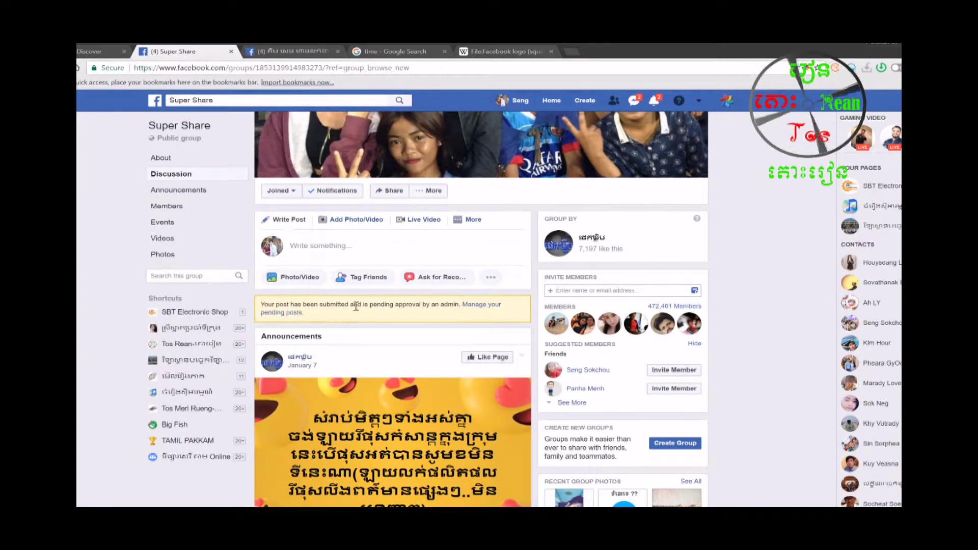
# Step: Open the pending posts of Super Share and examine the submitted post
pyautogui.click(478, 311)
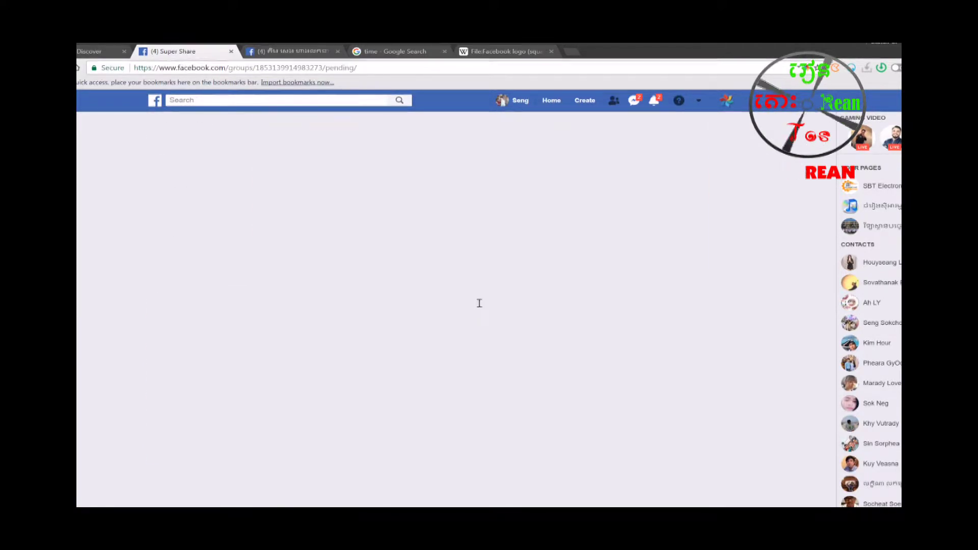
pyautogui.scroll(-3, 480, 301)
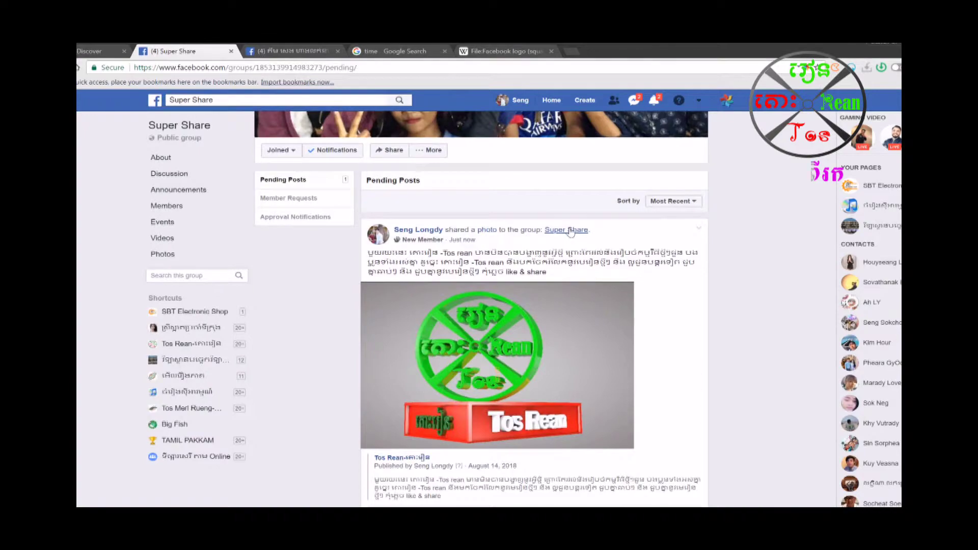
pyautogui.scroll(2, 569, 233)
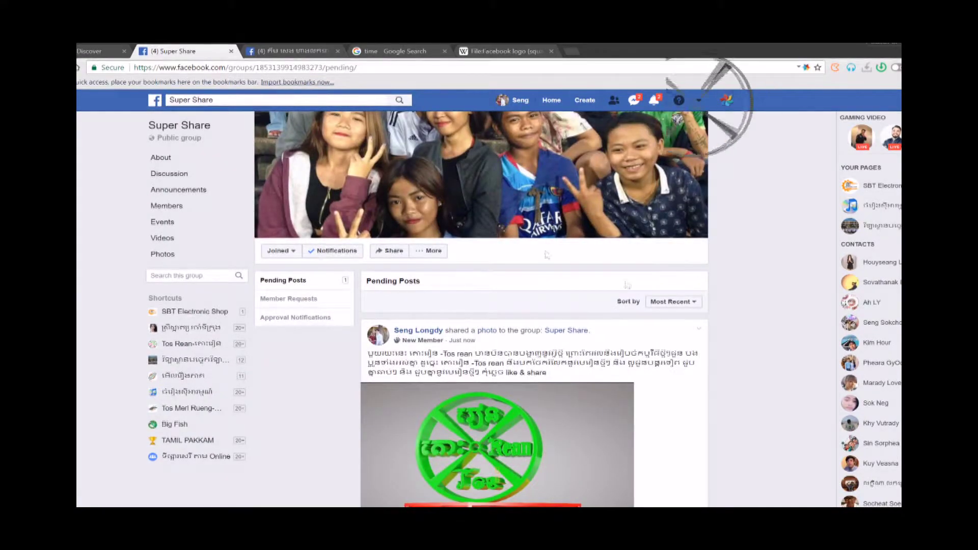
pyautogui.hotkey('ctrl', 'Tab')
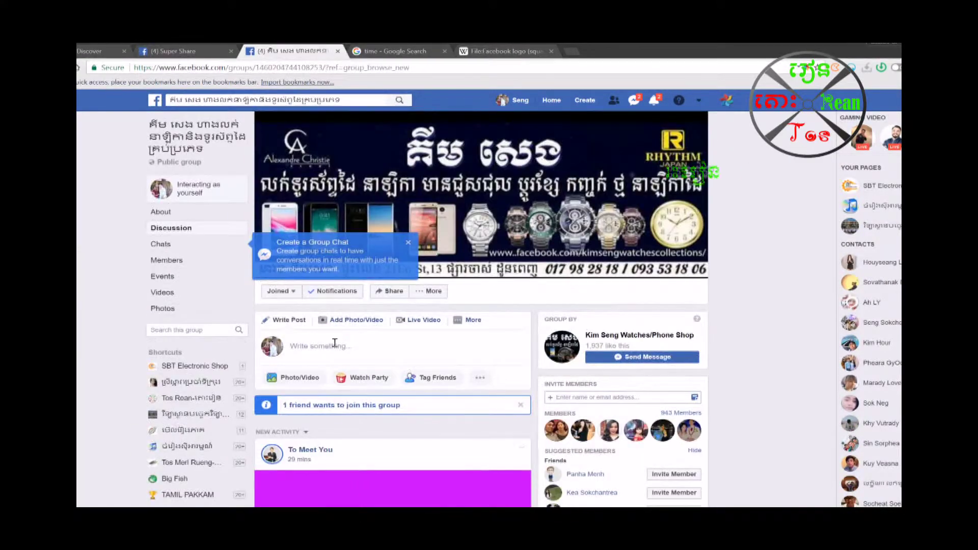
pyautogui.click(336, 346)
pyautogui.hotkey('ctrl', 'v')
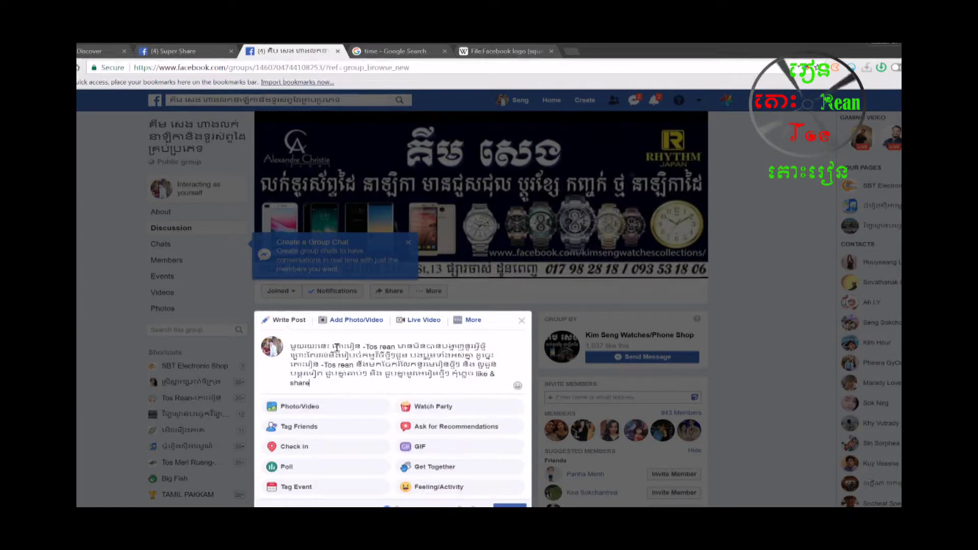
pyautogui.moveTo(359, 380); pyautogui.dragTo(275, 348)
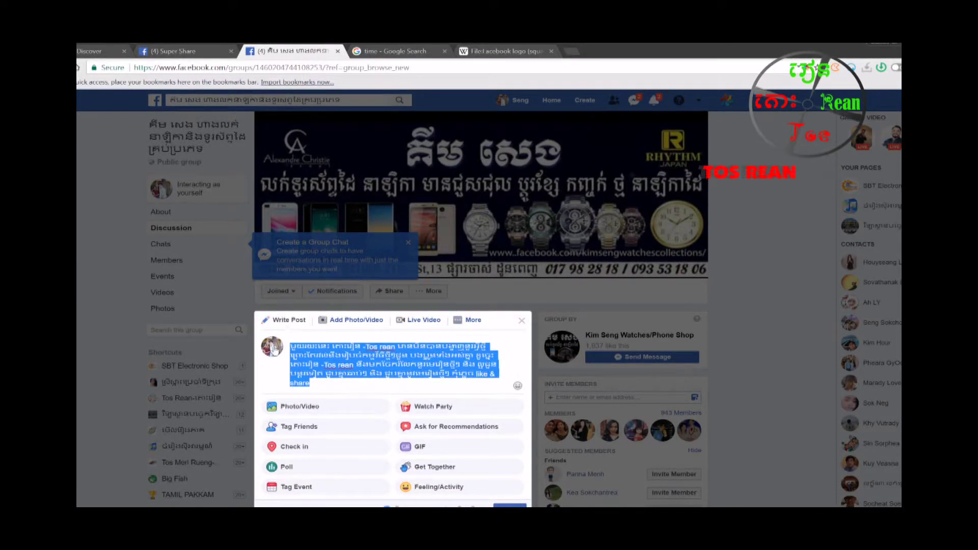
pyautogui.hotkey('ctrl', 'x')
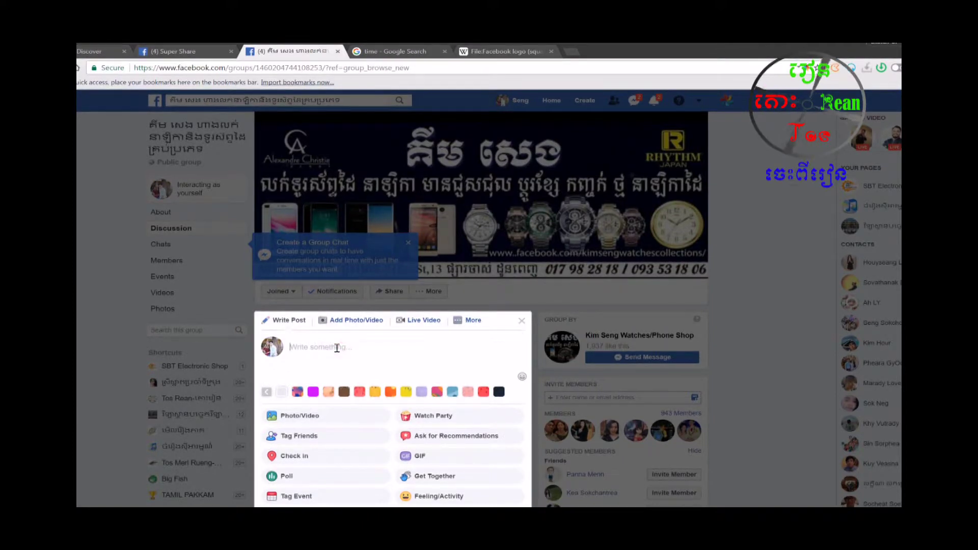
# Step: Go from the groups list to the home feed and open the Tos Rean page from there
pyautogui.click(102, 51)
pyautogui.scroll(3, 539, 163)
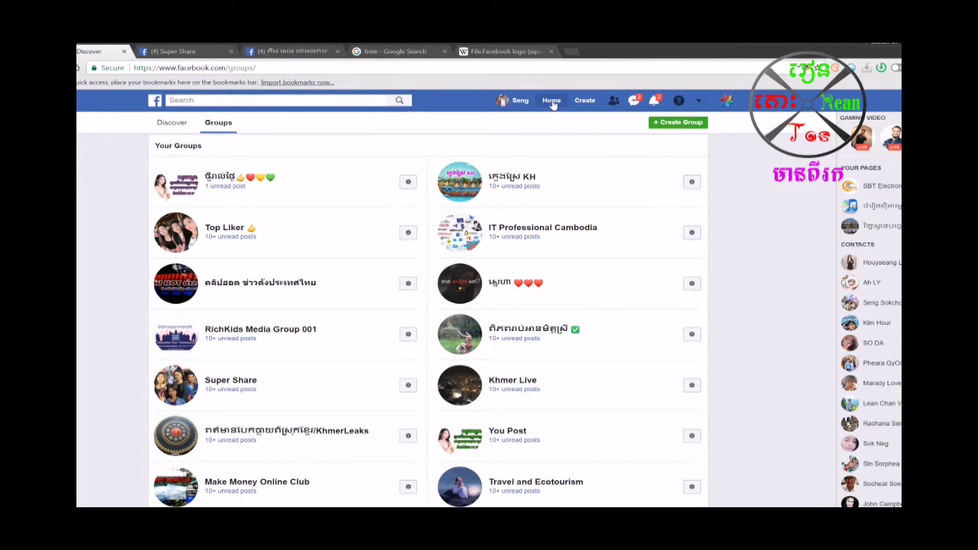
pyautogui.scroll(3, 558, 173)
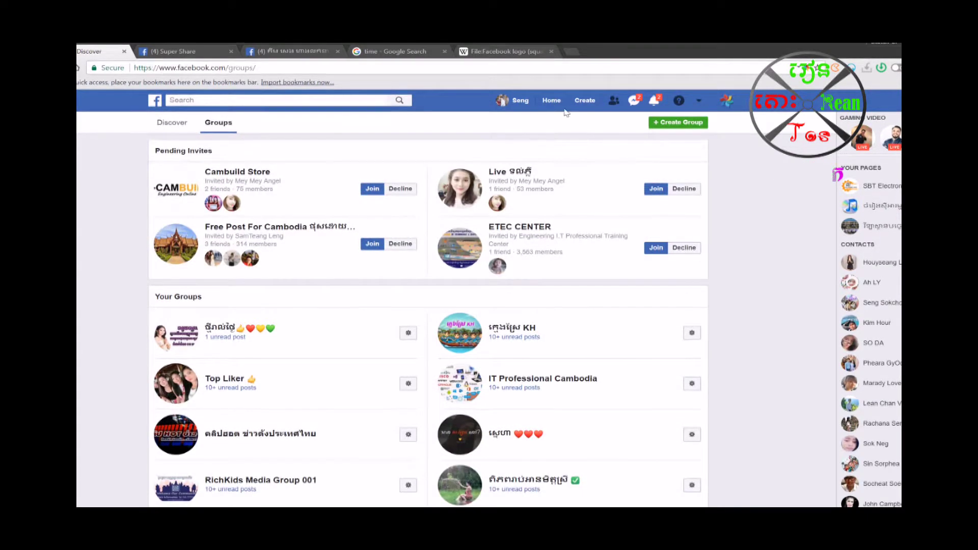
pyautogui.click(551, 100)
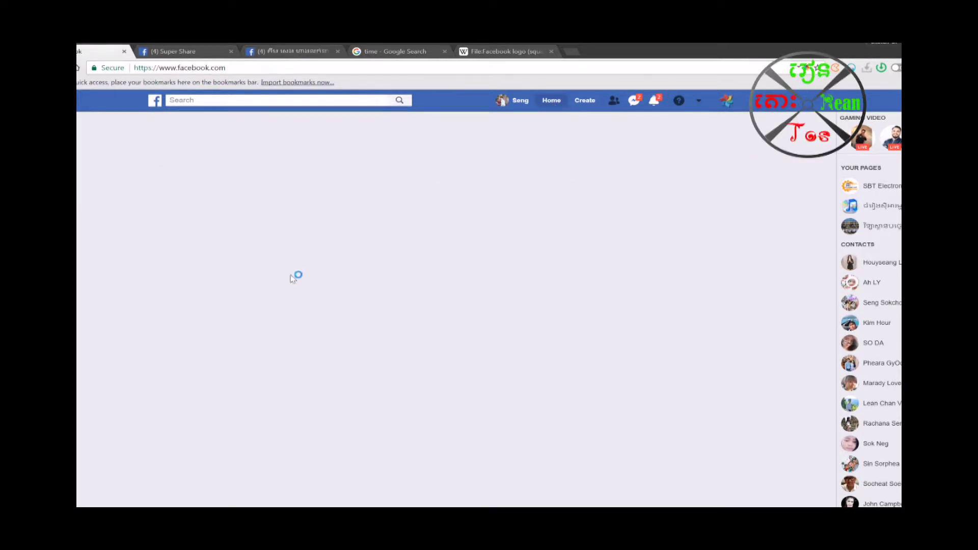
pyautogui.click(173, 318)
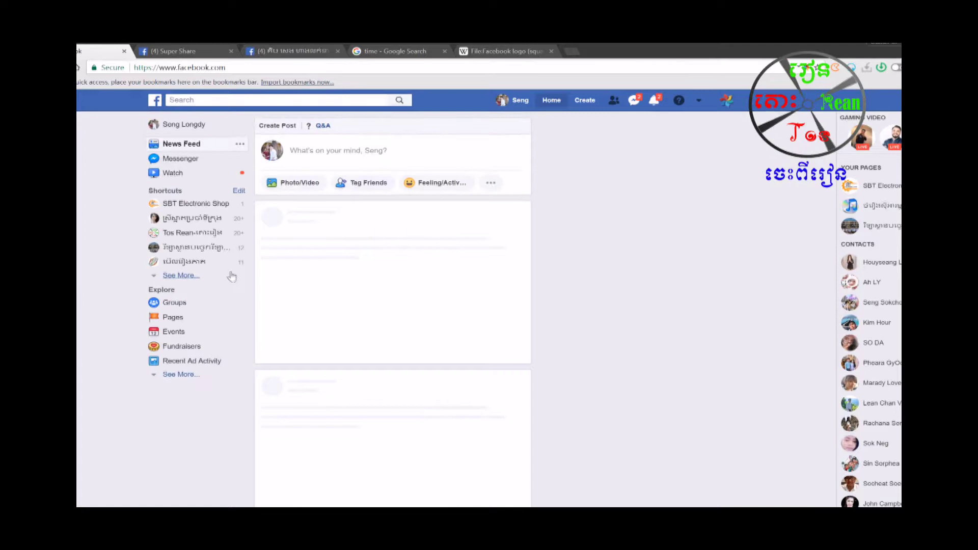
pyautogui.click(186, 234)
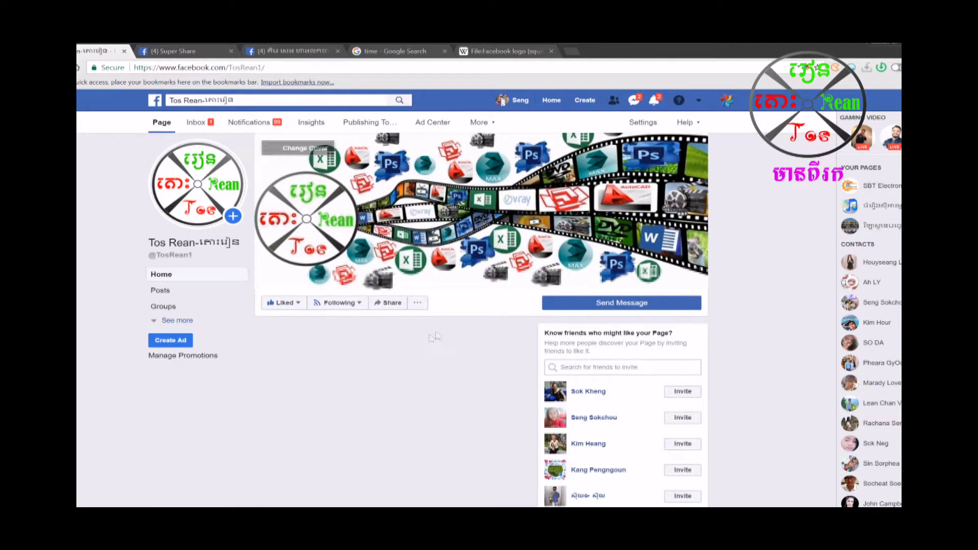
# Step: Open the August 14, 2018 photo post with the green Tos Rean logo on the page and copy its link
pyautogui.scroll(-2, 439, 335)
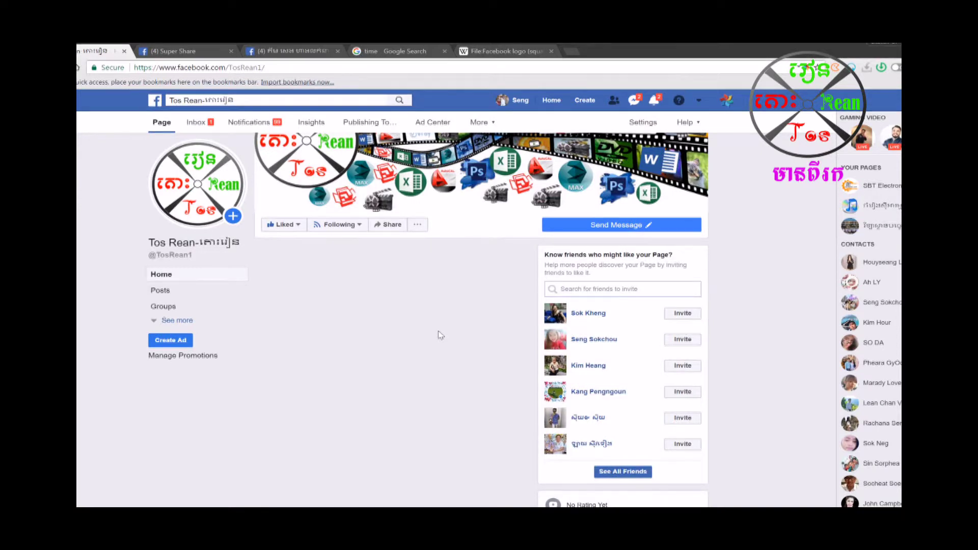
pyautogui.scroll(-1, 440, 334)
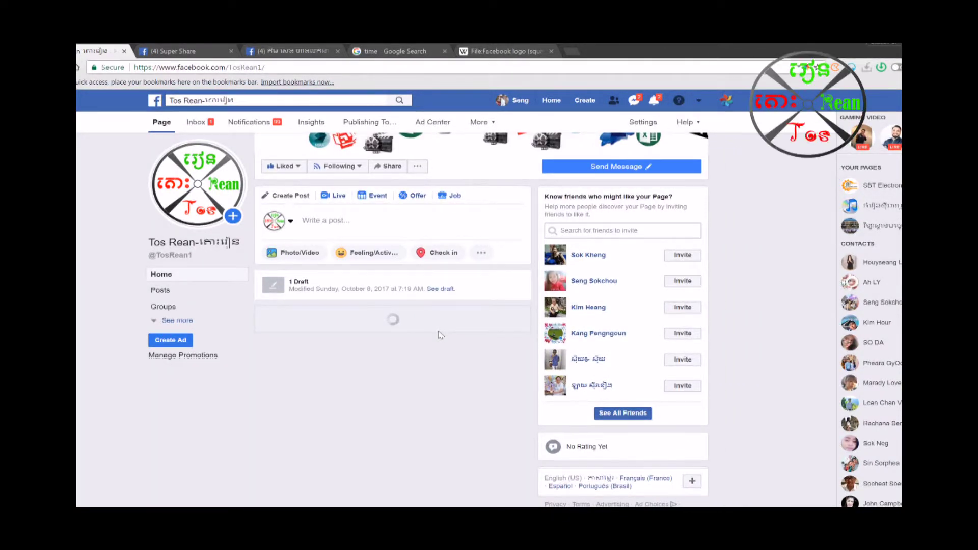
pyautogui.scroll(-5, 441, 335)
pyautogui.scroll(-5, 439, 334)
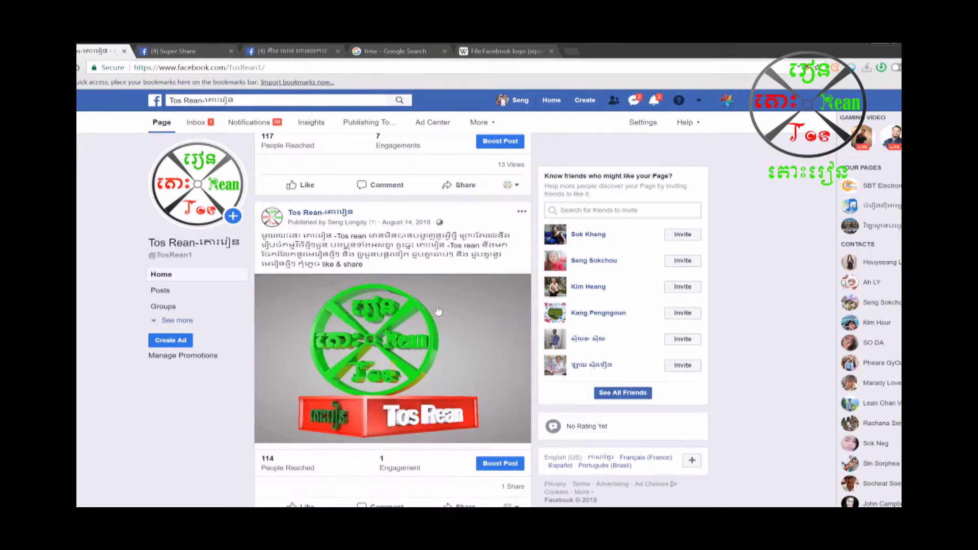
pyautogui.click(403, 223)
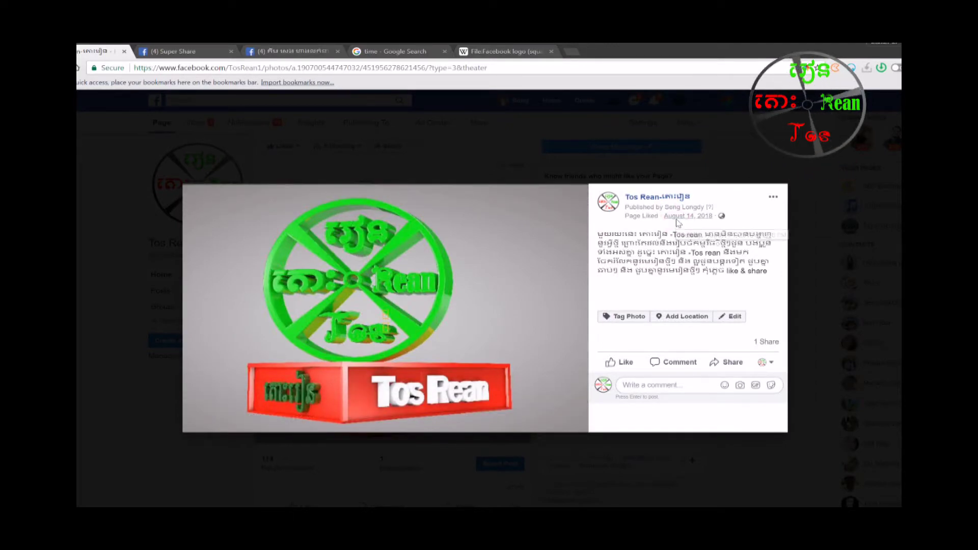
pyautogui.click(470, 110)
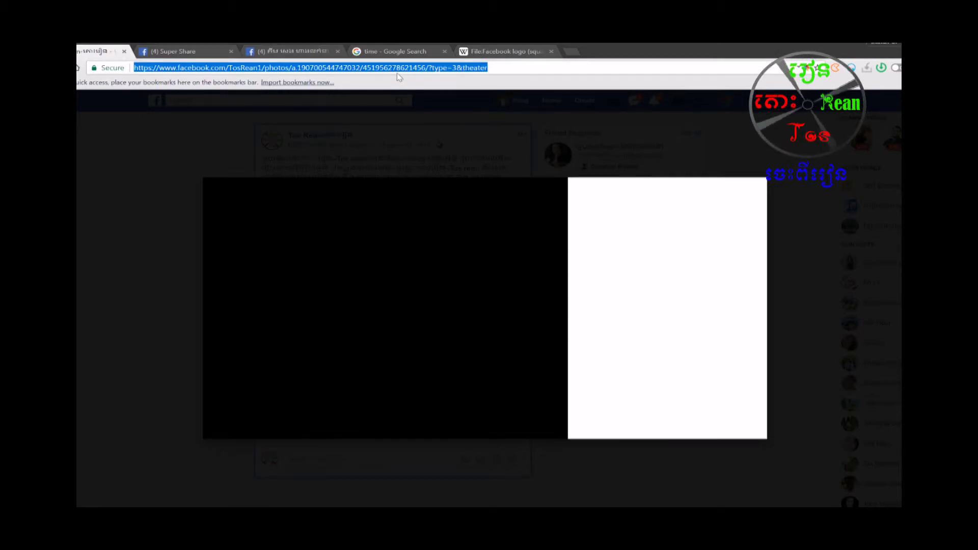
# Step: Paste the copied photo link into the open post of the Kim Seng watch and phone shop group
pyautogui.click(293, 51)
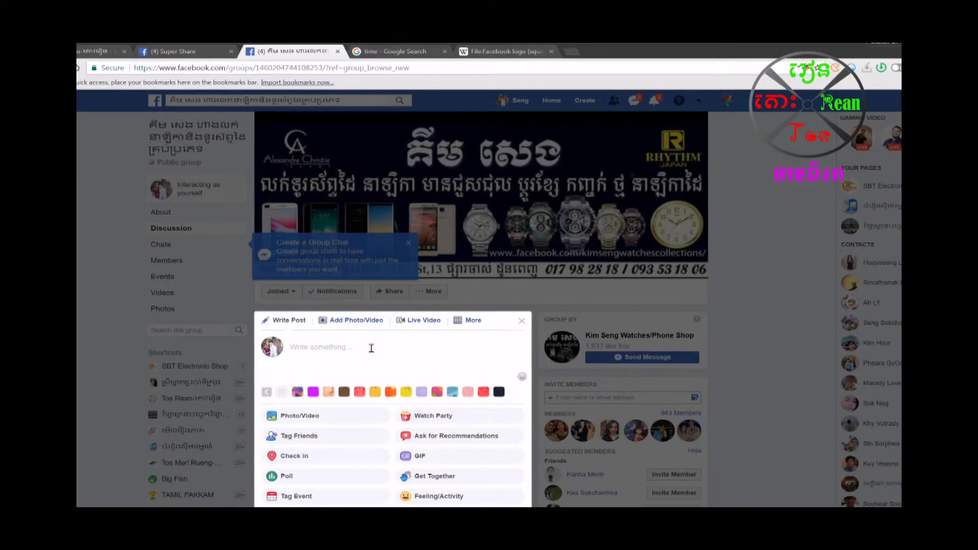
pyautogui.hotkey('ctrl', 'v')
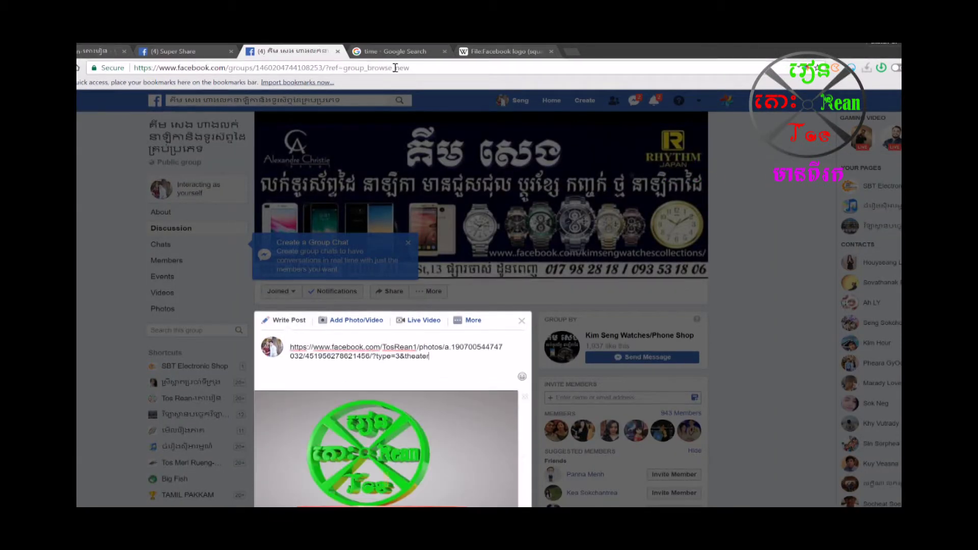
pyautogui.click(104, 52)
pyautogui.click(176, 52)
pyautogui.scroll(1, 414, 255)
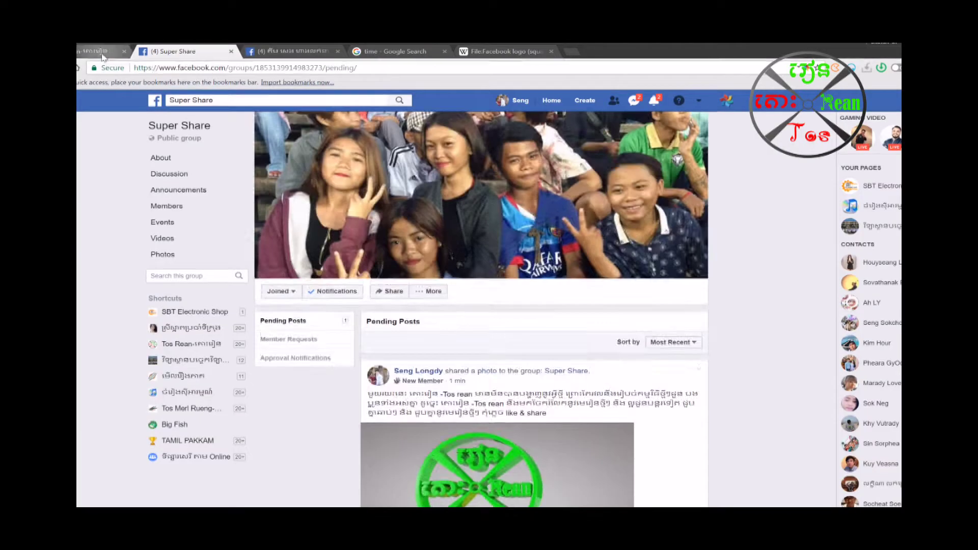
pyautogui.click(102, 53)
pyautogui.click(293, 51)
# Step: Copy the Khmer description from the link preview and paste it in front of the link in the post text
pyautogui.scroll(-5, 392, 306)
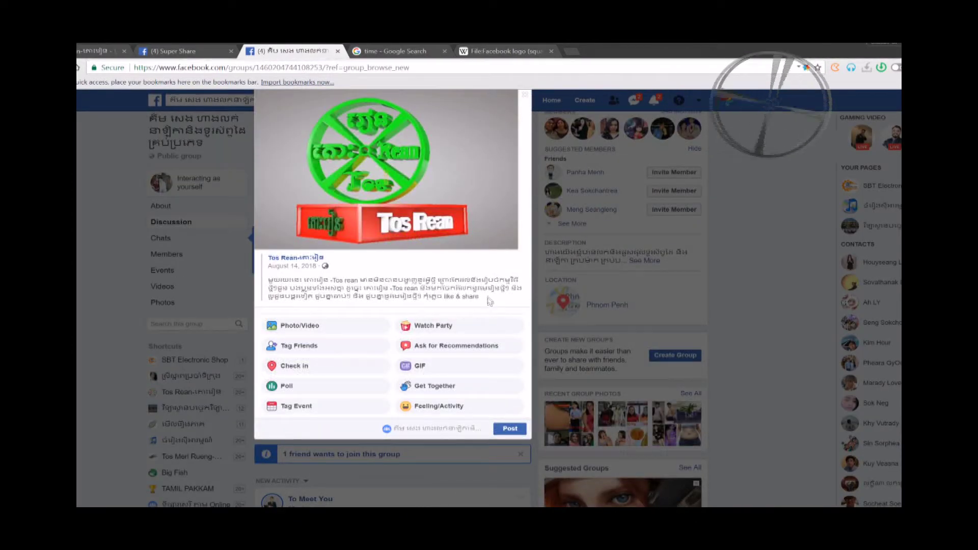
pyautogui.moveTo(479, 297); pyautogui.dragTo(302, 281)
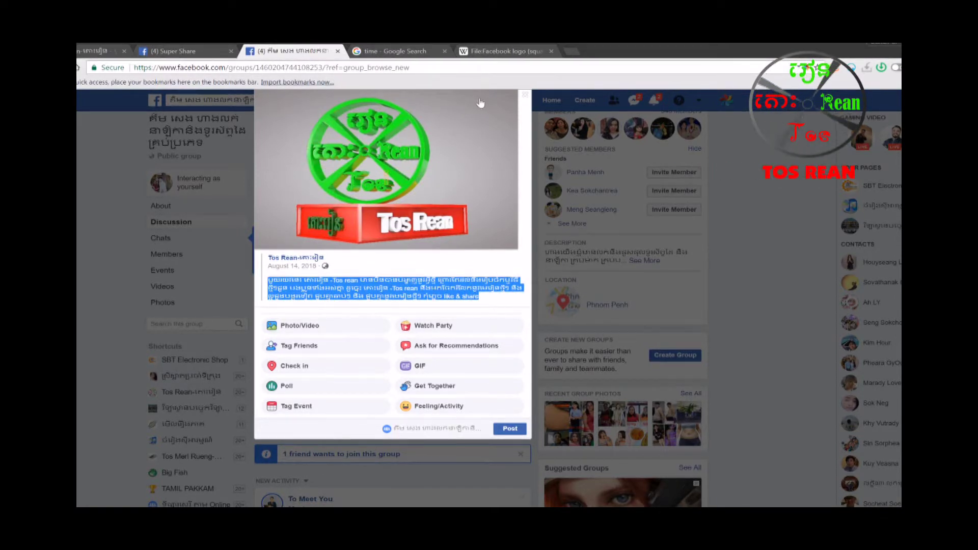
pyautogui.click(194, 52)
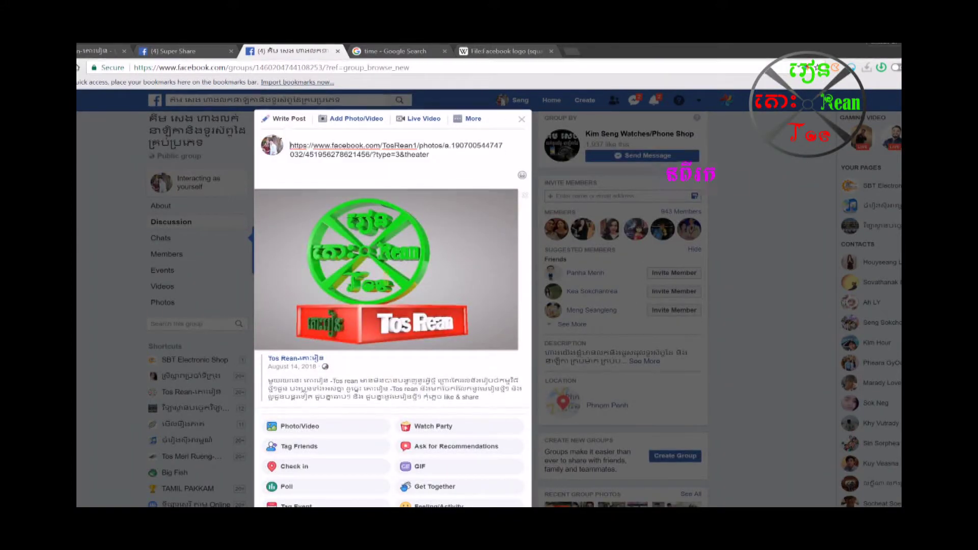
pyautogui.hotkey('ctrl', 'v')
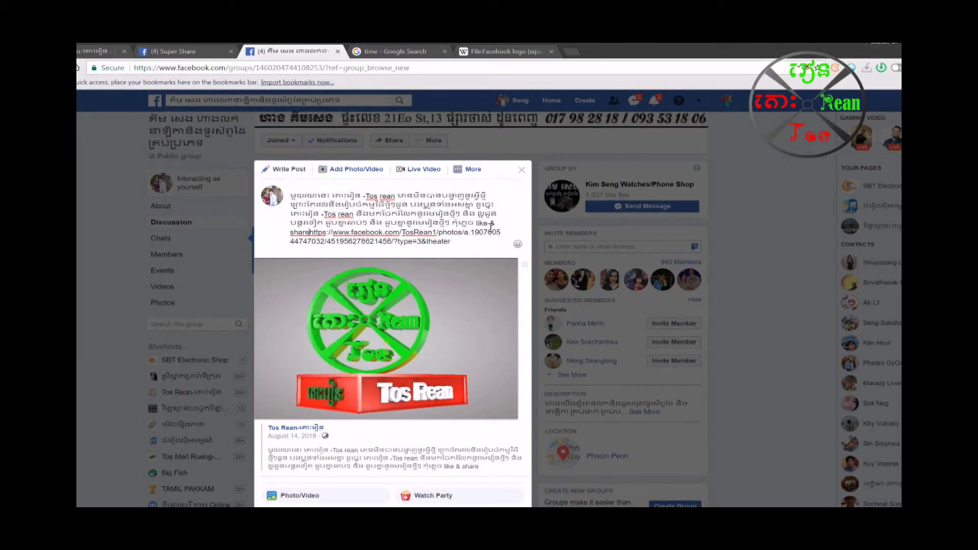
# Step: Delete the link and the word "share" before it from the post text, and publish the post to the group
pyautogui.hotkey('ctrl', 'a')
pyautogui.click(459, 242)
pyautogui.moveTo(327, 241); pyautogui.dragTo(289, 233)
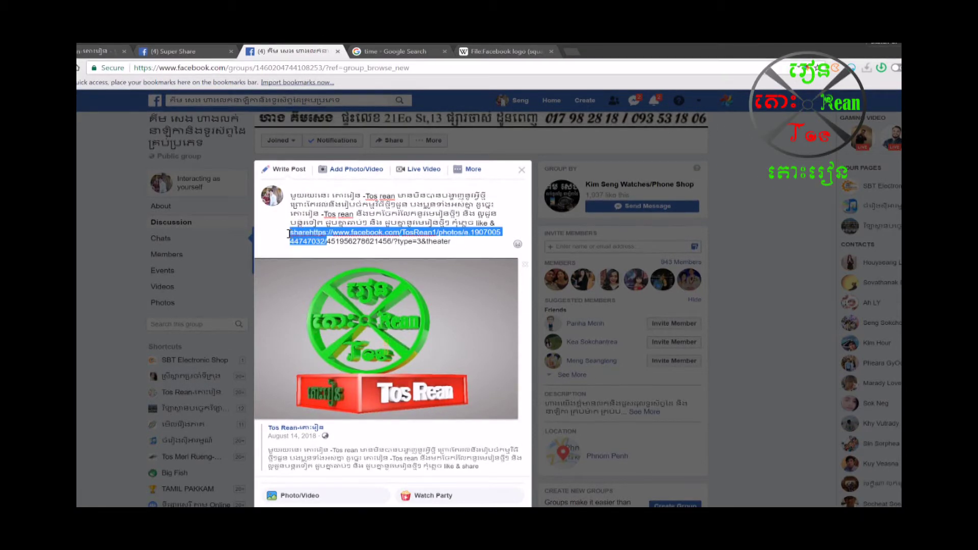
pyautogui.moveTo(452, 242); pyautogui.dragTo(284, 236)
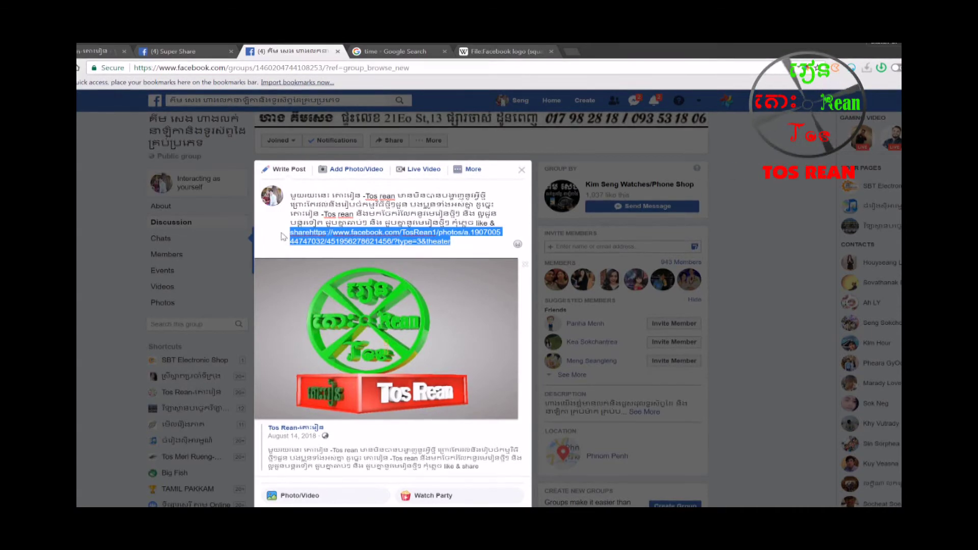
pyautogui.press('BackSpace')
pyautogui.scroll(-6, 397, 254)
pyautogui.click(510, 281)
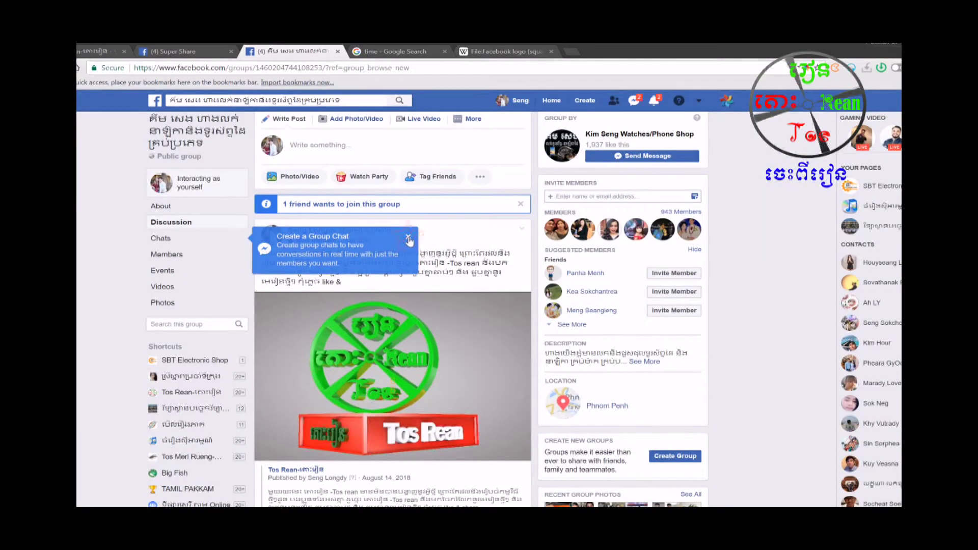
# Step: Dismiss the group chat tip and the friend join request notice, and look over the published post
pyautogui.click(408, 239)
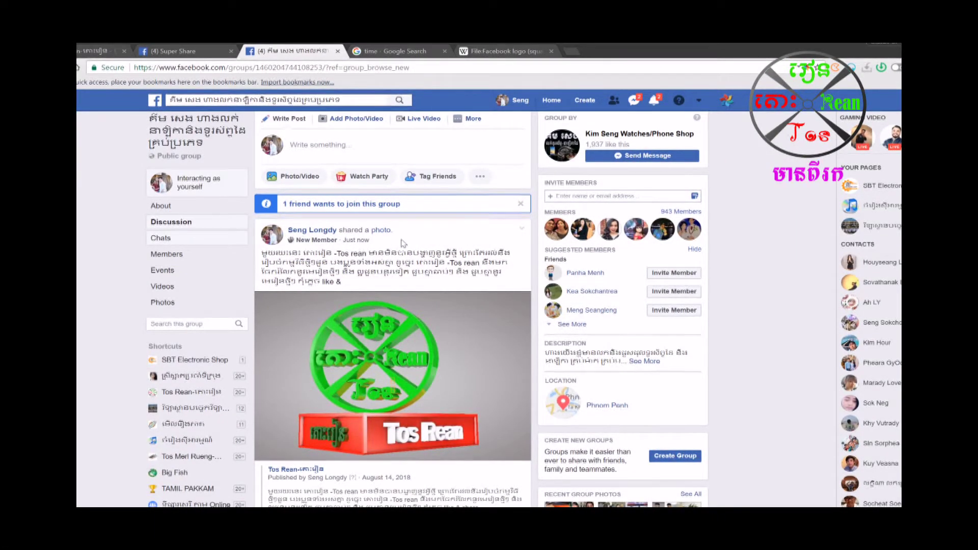
pyautogui.click(521, 204)
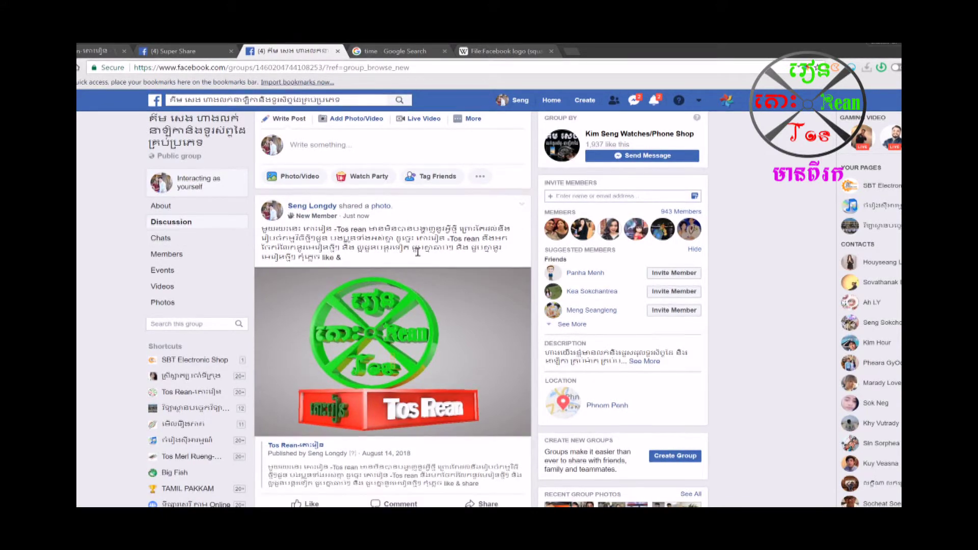
pyautogui.scroll(-1, 351, 226)
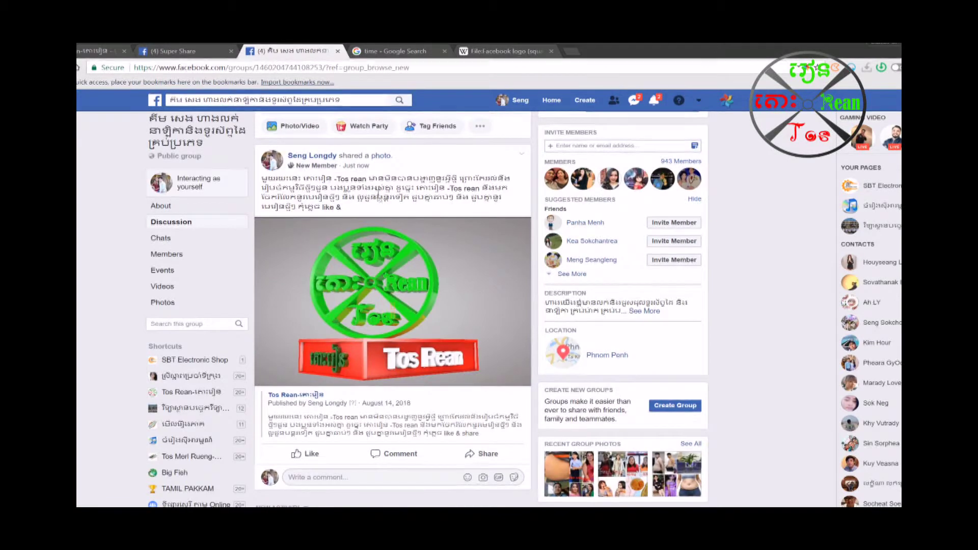
pyautogui.scroll(3, 405, 206)
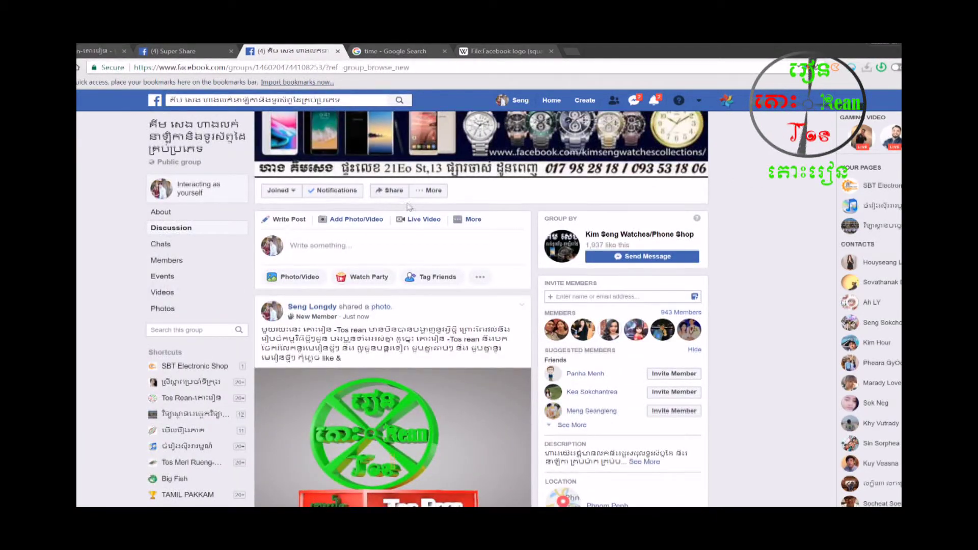